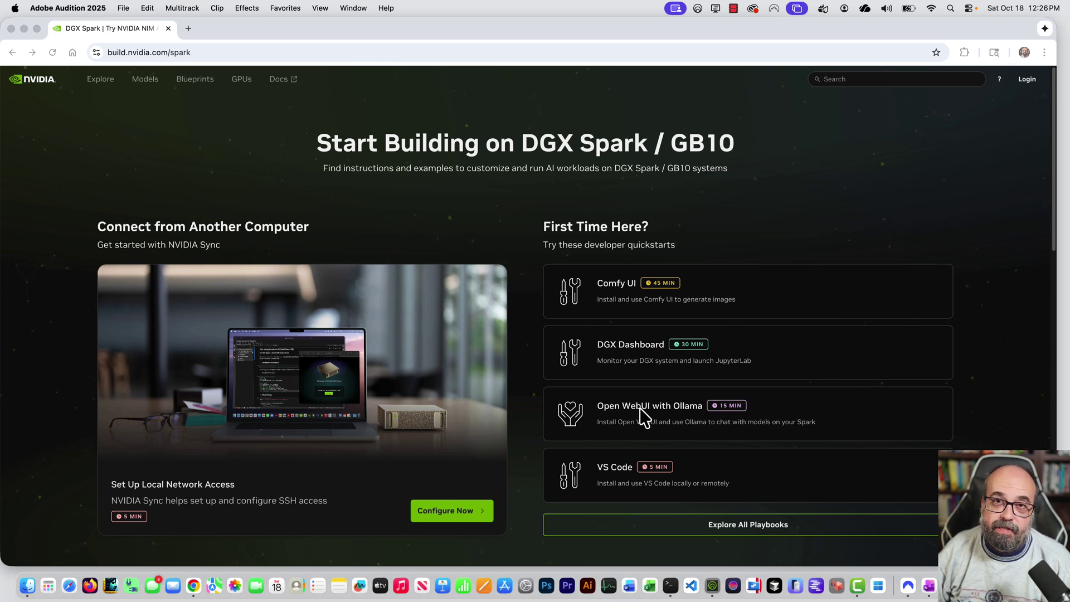
# Open the Open WebUI with Ollama playbook at 125% zoom and show its Instructions.
pyautogui.click(644, 417)
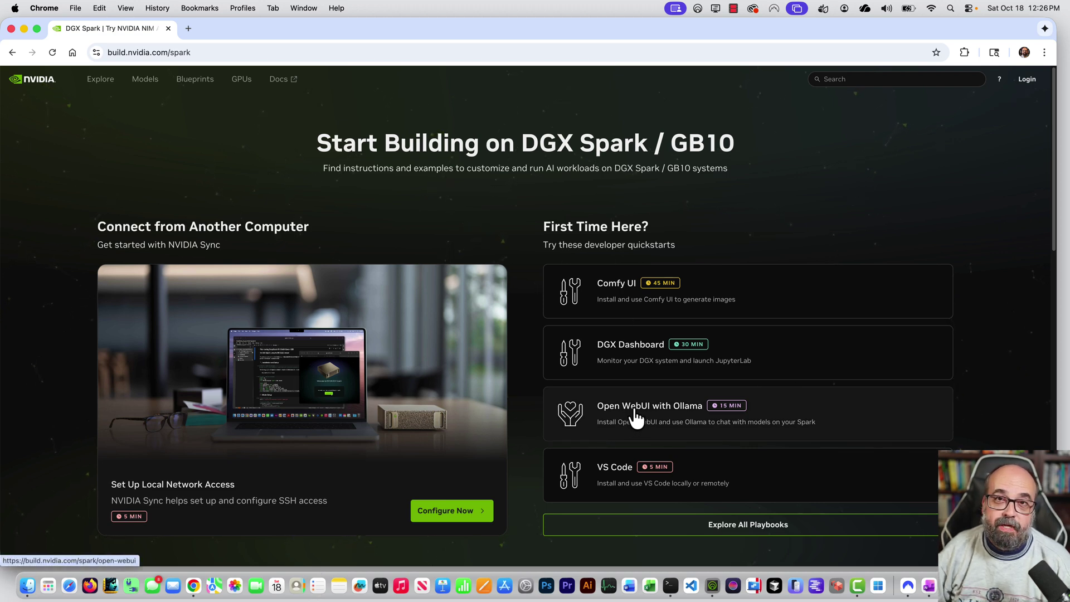
pyautogui.click(635, 416)
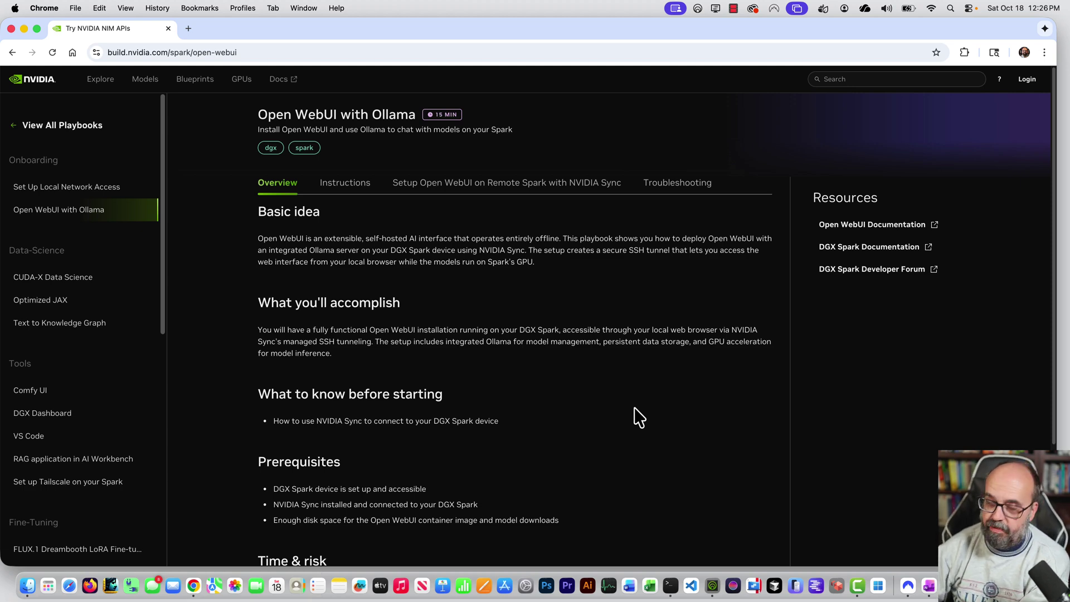
pyautogui.press('super+equal')
pyautogui.press('super+equal')
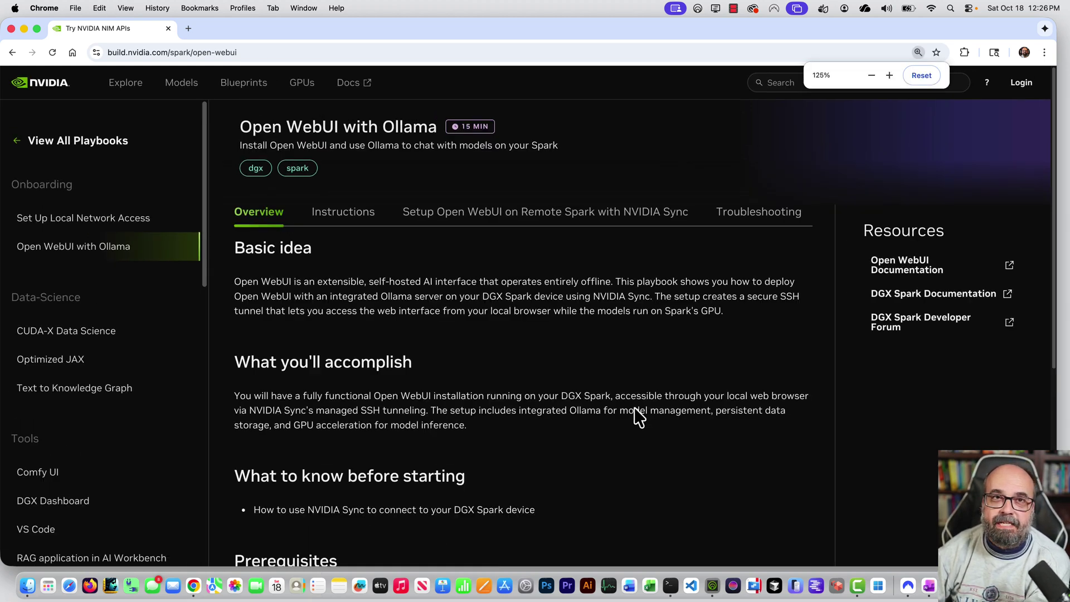
pyautogui.press('super+equal')
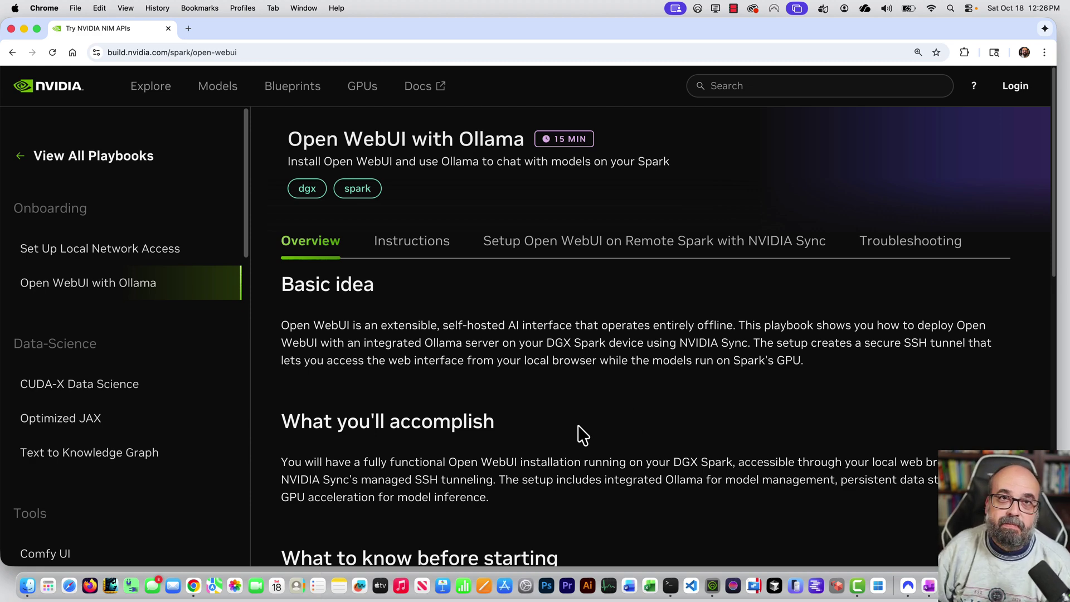
pyautogui.scroll(-2, 571, 417)
pyautogui.scroll(-1, 566, 412)
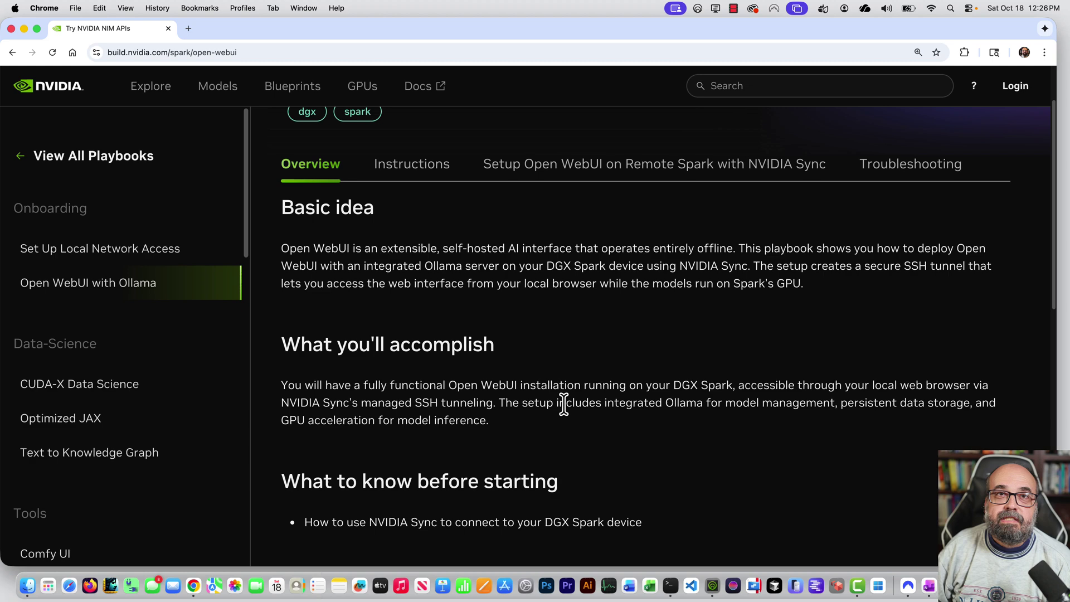
pyautogui.scroll(3, 563, 406)
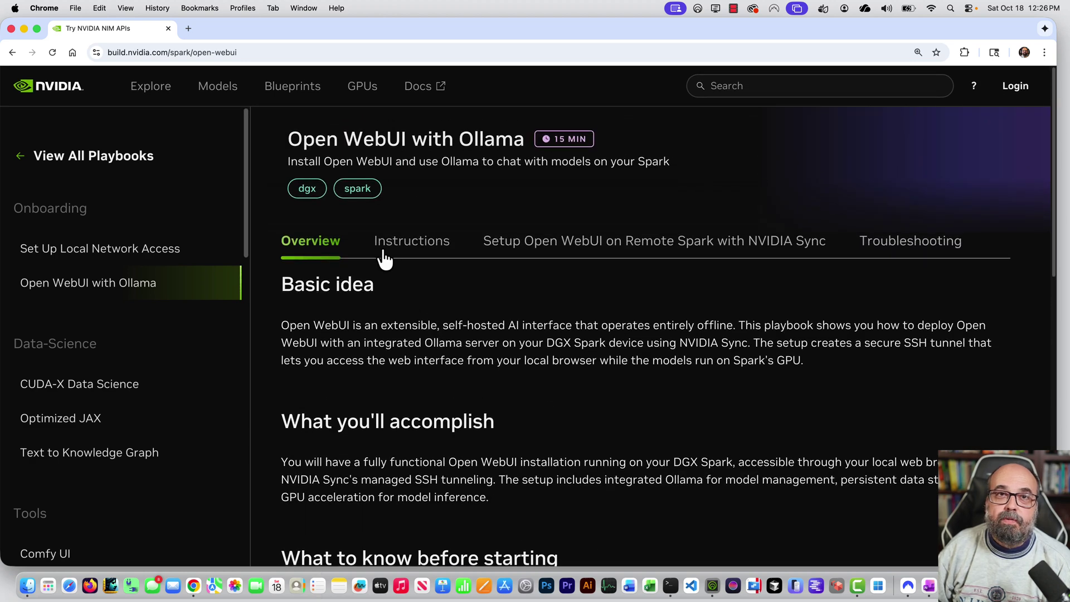
pyautogui.click(402, 250)
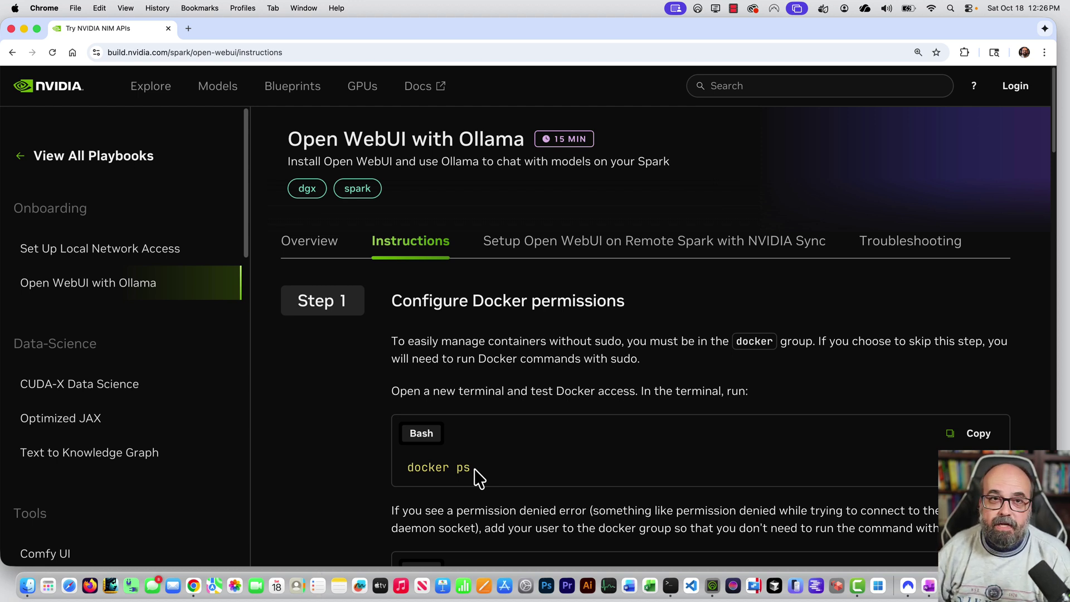
# SSH into the DGX Spark at 10.0.4.205, adding the account username before the address.
pyautogui.click(671, 586)
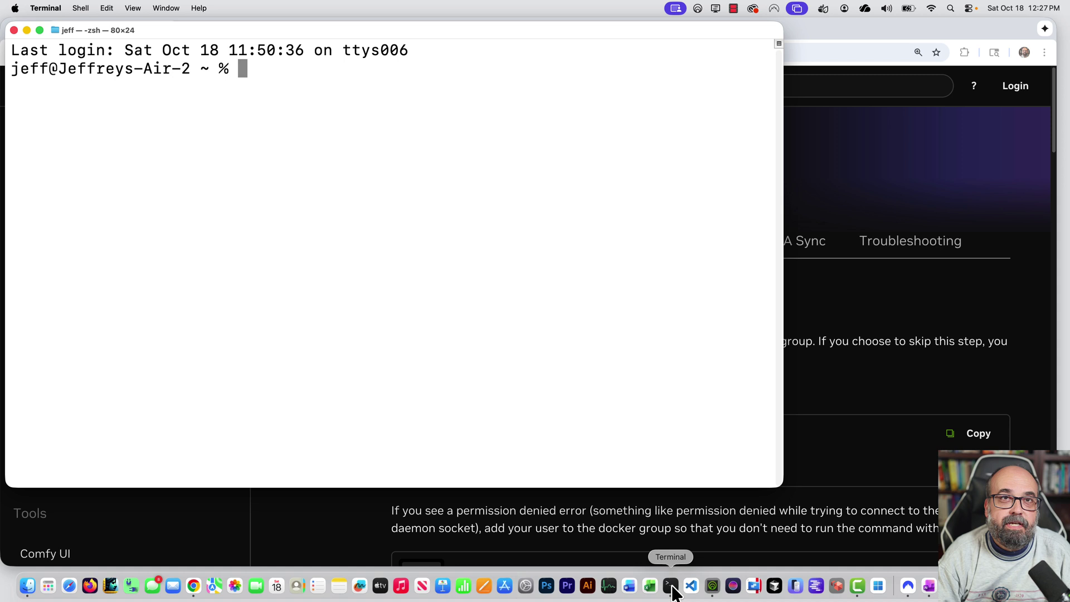
pyautogui.write('ssh 10.0.4.205')
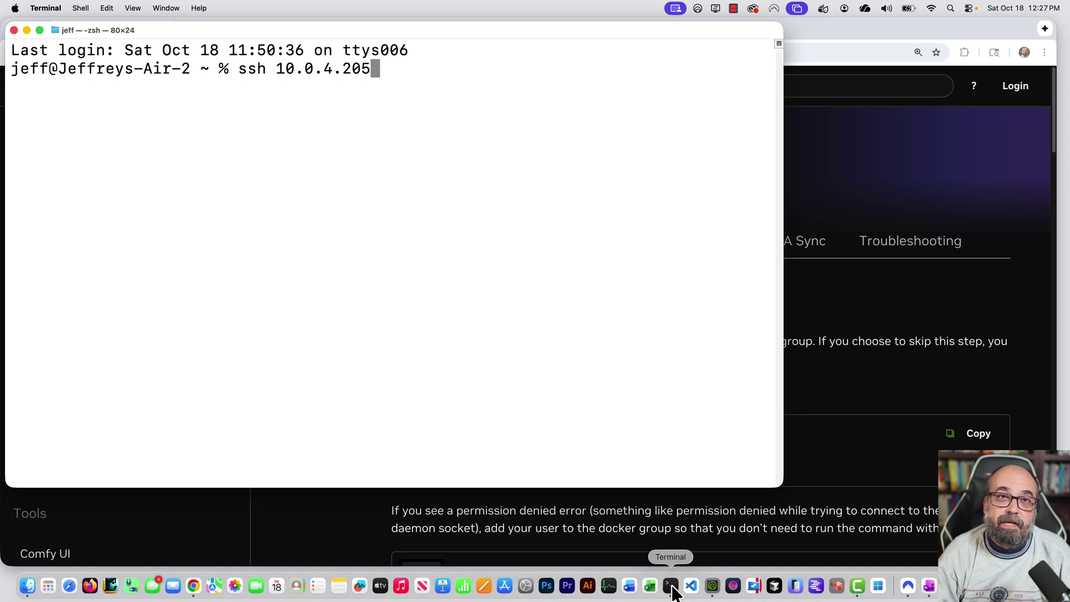
pyautogui.press('Left')
pyautogui.press('Left')
pyautogui.press('Left')
pyautogui.press('Left')
pyautogui.press('Left')
pyautogui.press('Left')
pyautogui.press('Left')
pyautogui.press('Left')
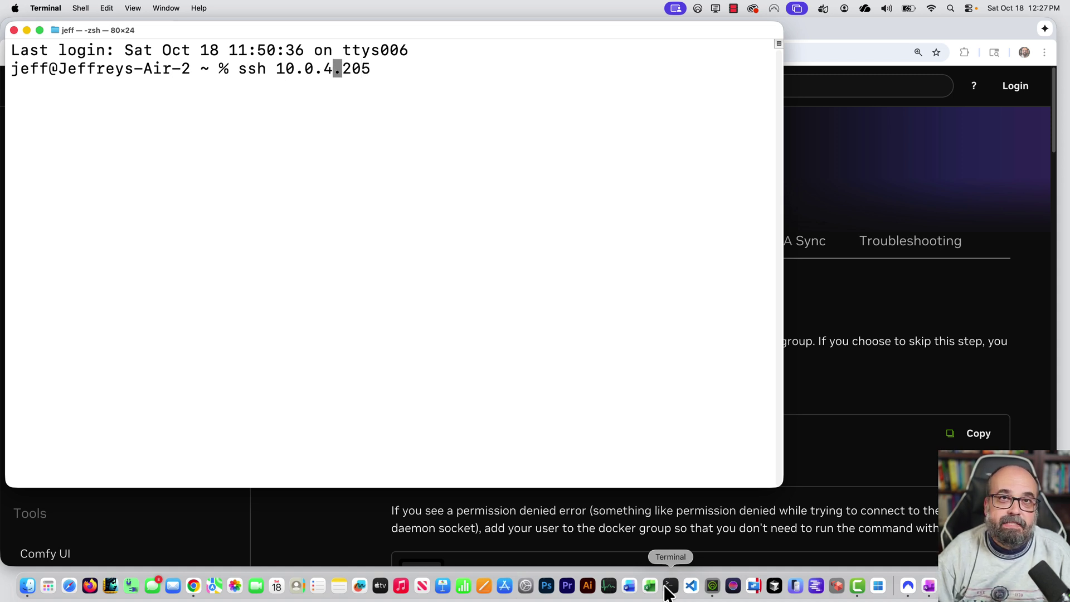
pyautogui.press('Left')
pyautogui.press('Left')
pyautogui.write('jeff@')
pyautogui.hotkey('ctrl', 'e')
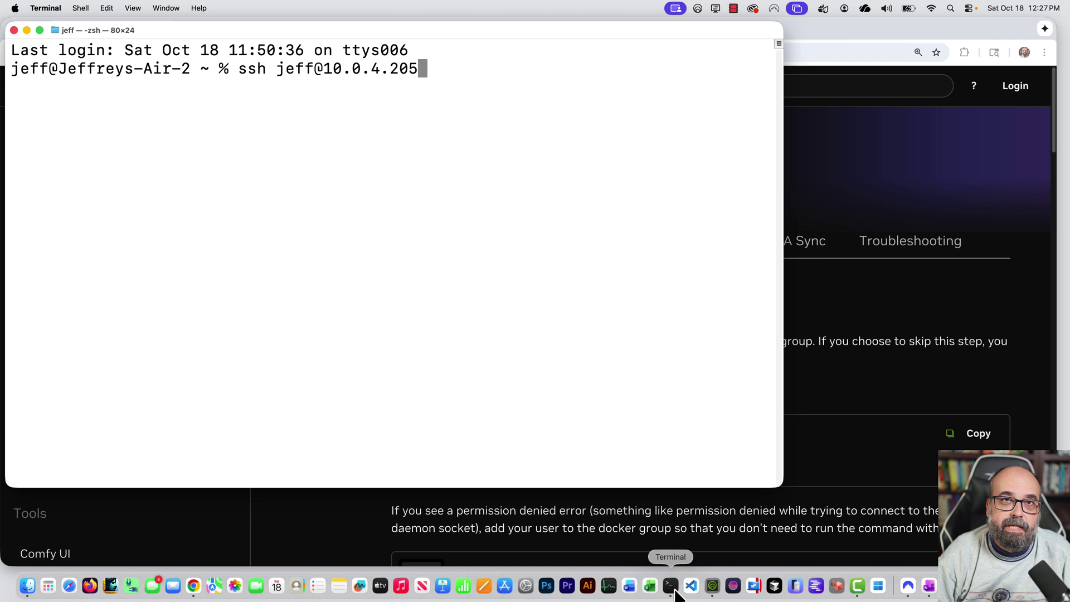
pyautogui.press('Return')
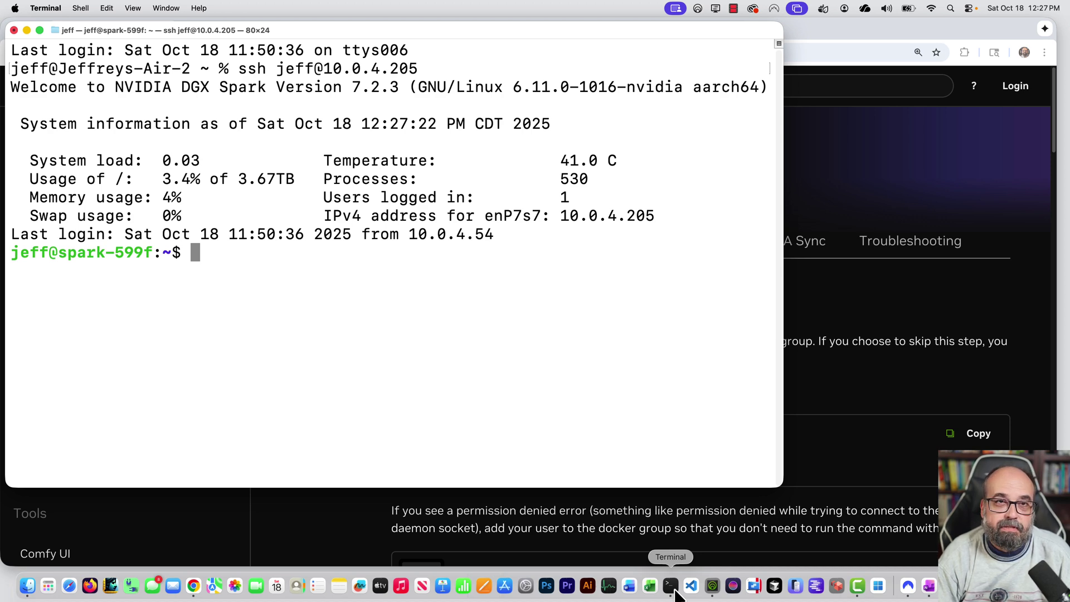
# Run nvidia-smi to view the Spark's GPU processes, adjusting the terminal font size.
pyautogui.write('nvidia-smi')
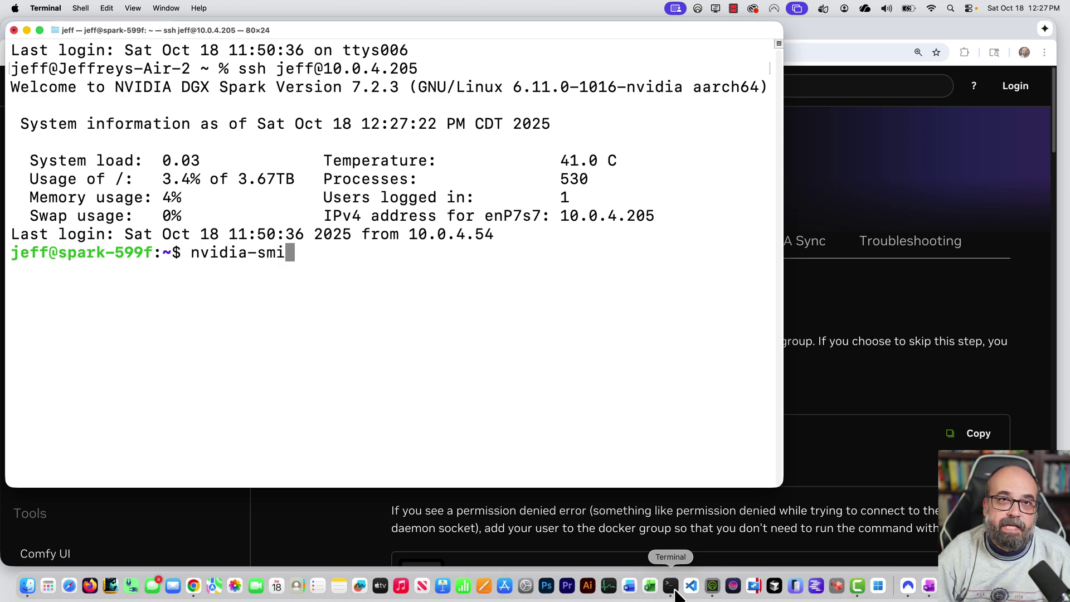
pyautogui.press('Return')
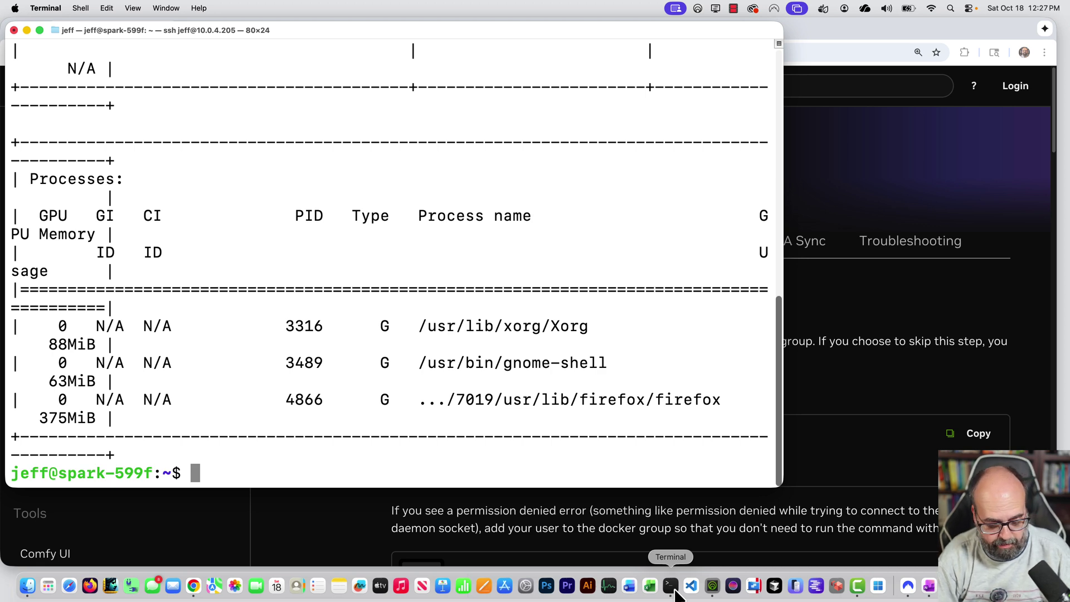
pyautogui.press('super+minus')
pyautogui.press('super+minus')
pyautogui.press('super+minus')
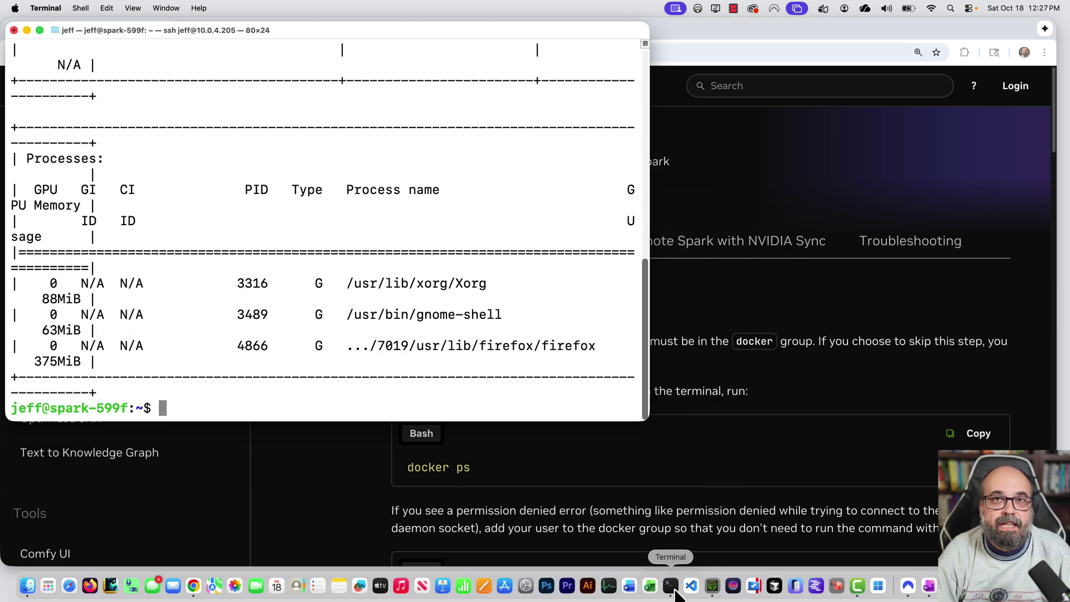
pyautogui.press('super+equal')
pyautogui.press('super+equal')
pyautogui.press('super+equal')
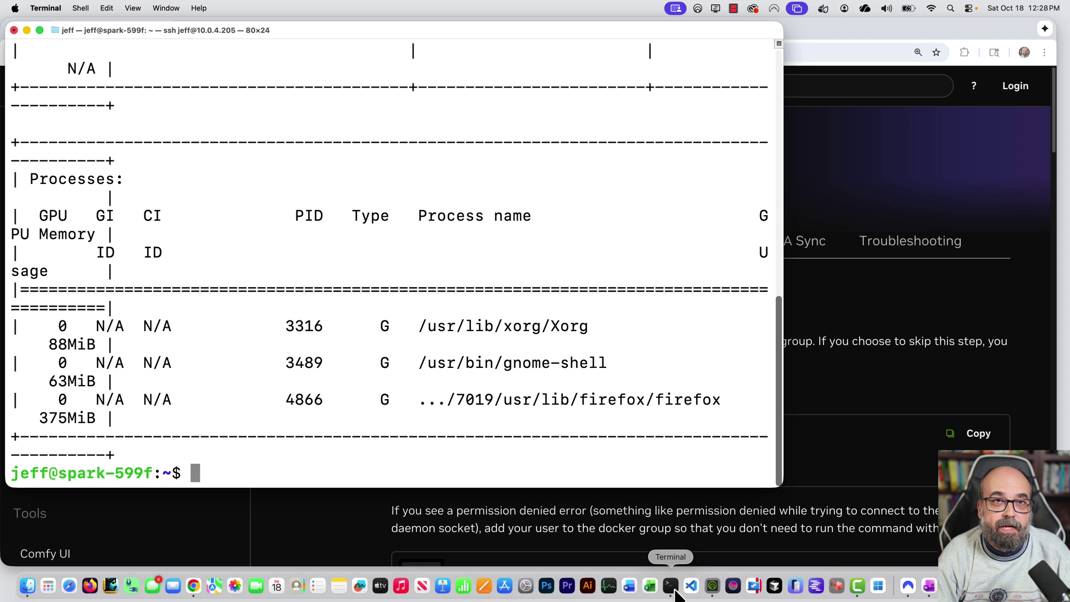
# Run docker ps without sudo to confirm no containers are running.
pyautogui.write('docker ps')
pyautogui.press('Return')
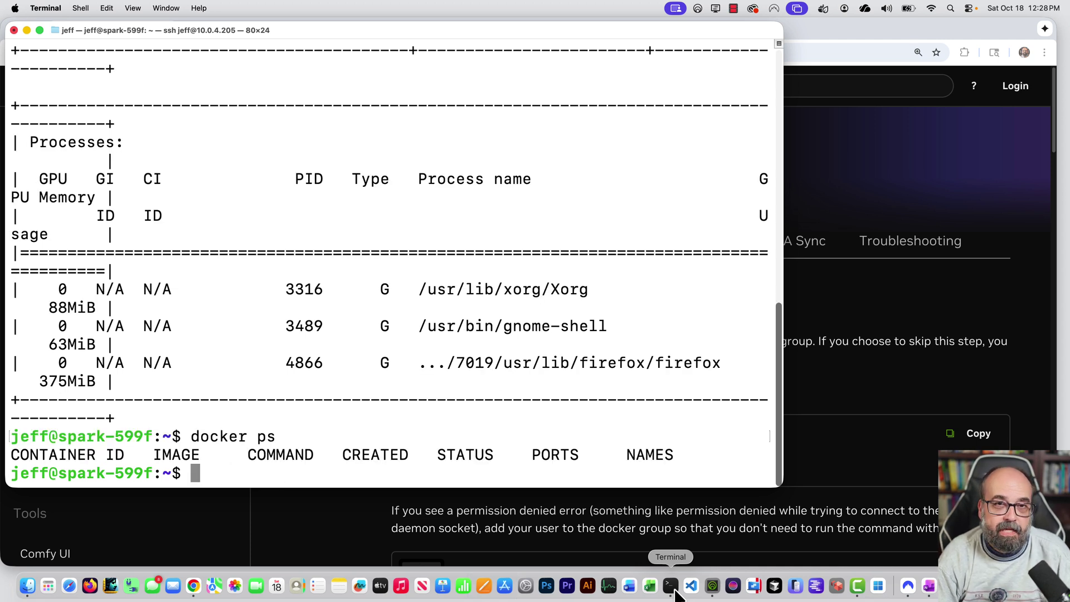
pyautogui.write('sudo')
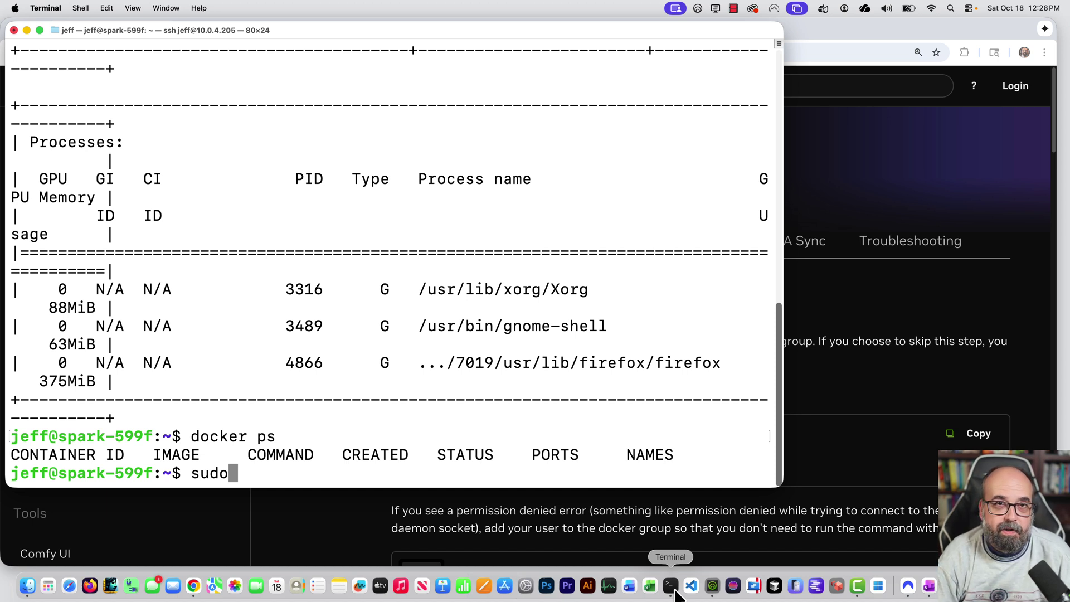
pyautogui.press('BackSpace')
pyautogui.press('BackSpace')
pyautogui.press('BackSpace')
pyautogui.press('BackSpace')
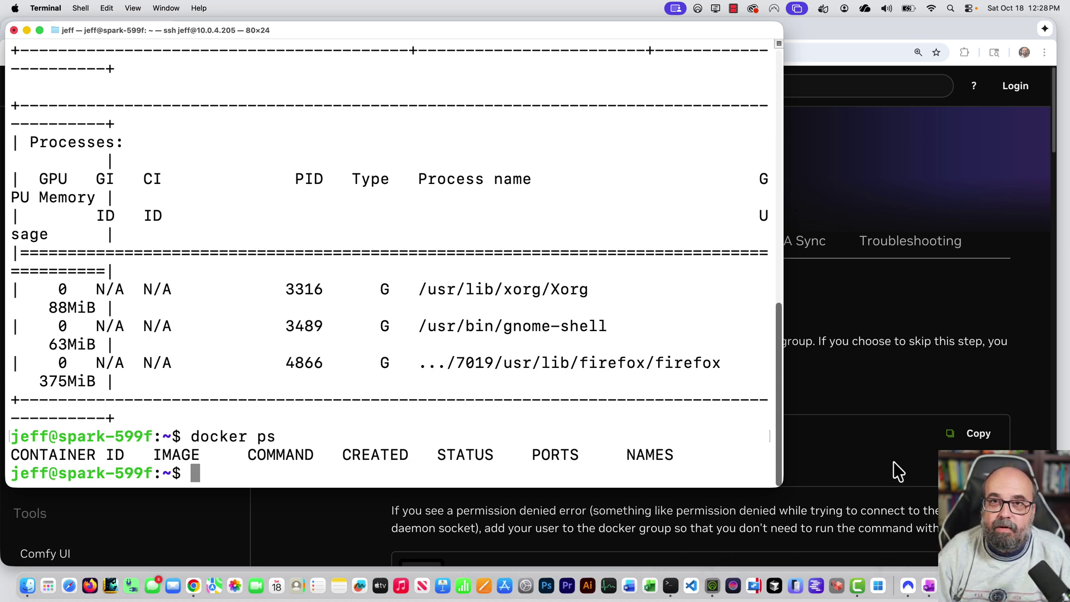
# Select the Step 2 command 'docker pull ghcr.io/open-webui/open-webui:ollama' in the playbook.
pyautogui.click(900, 444)
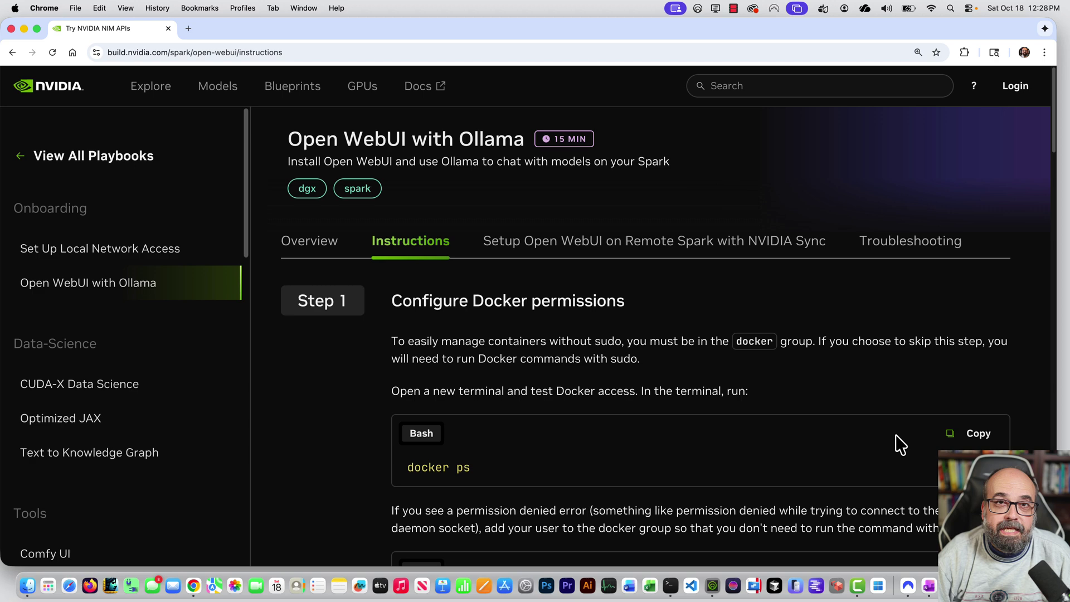
pyautogui.scroll(-1, 843, 422)
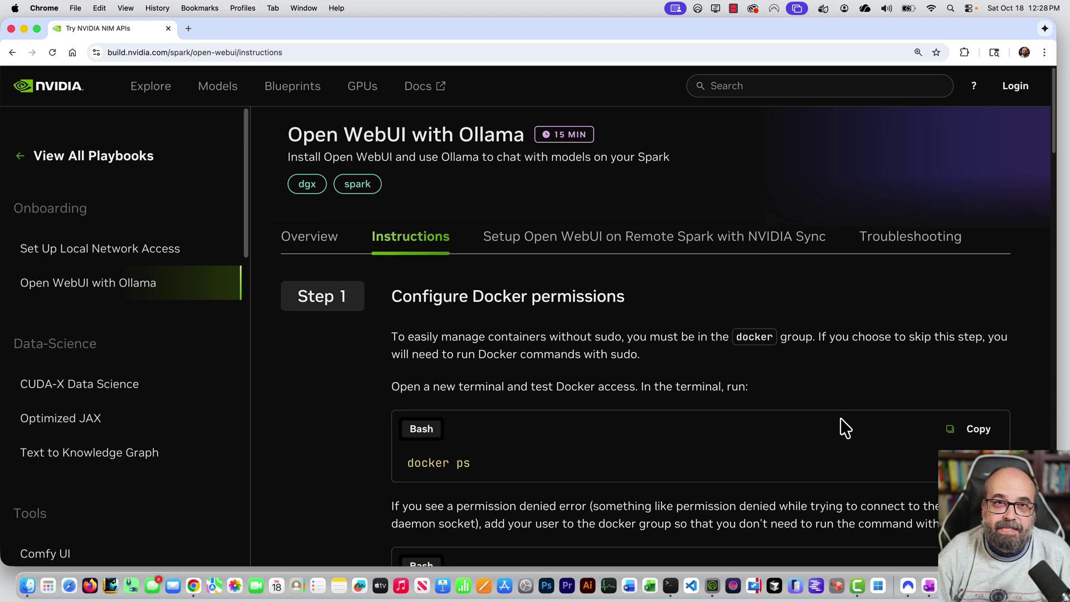
pyautogui.scroll(-10, 845, 428)
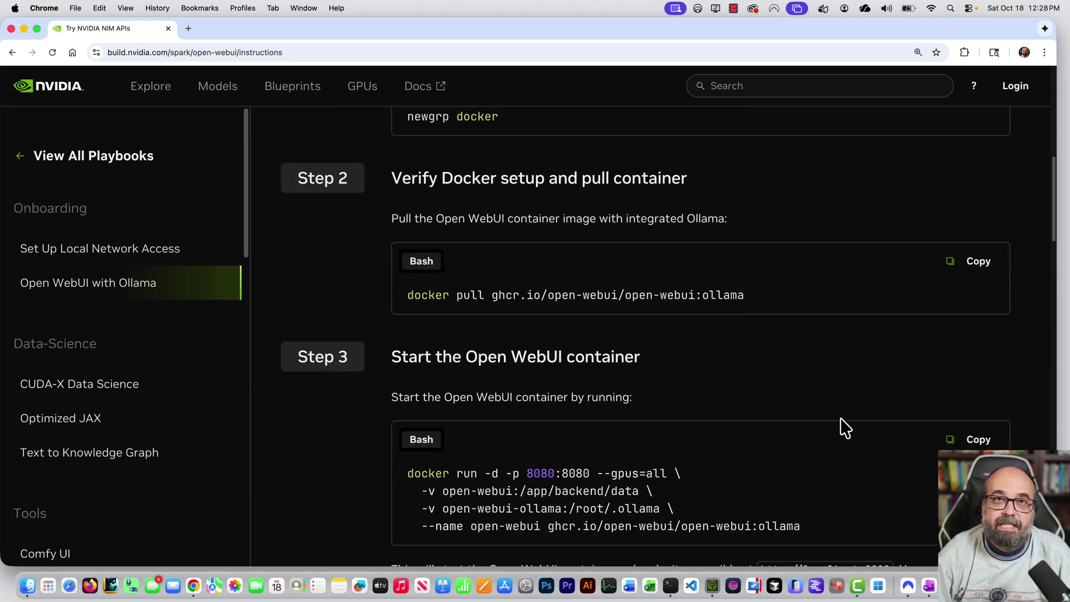
pyautogui.scroll(1, 633, 282)
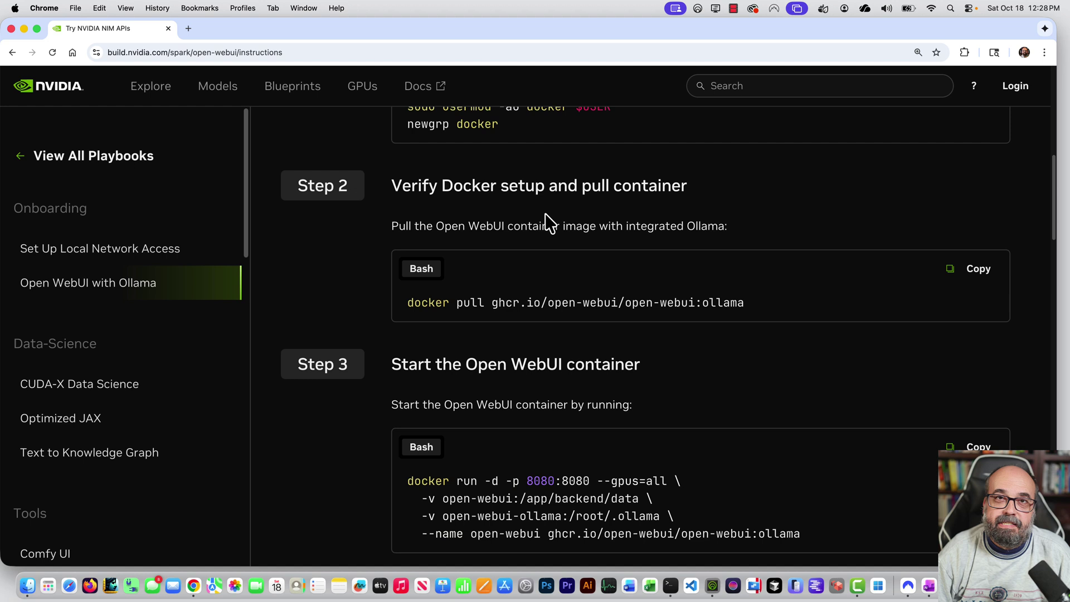
pyautogui.scroll(3, 546, 220)
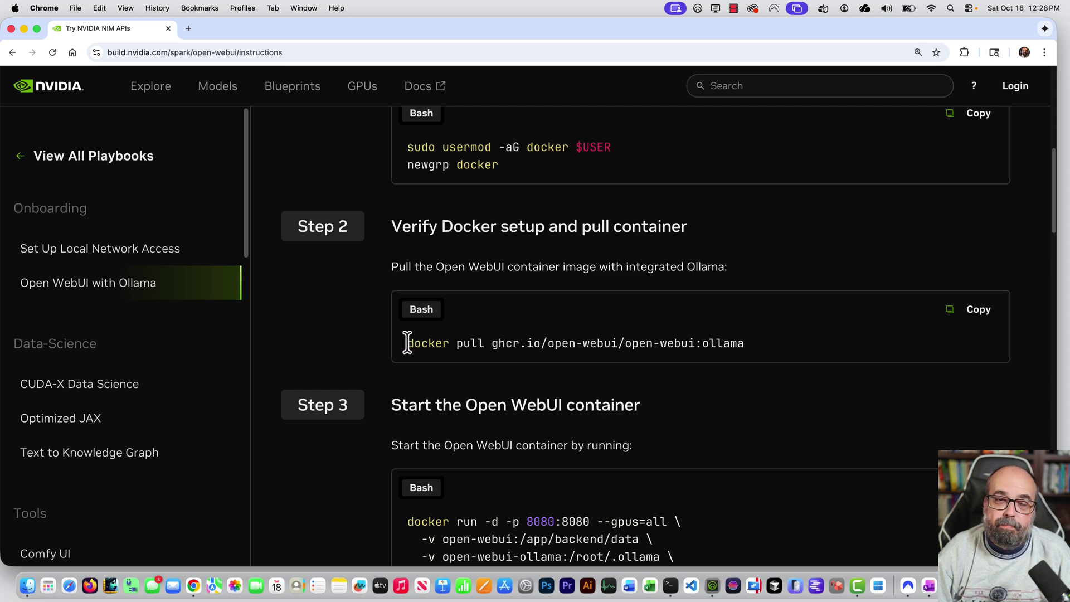
pyautogui.moveTo(407, 343); pyautogui.dragTo(562, 375)
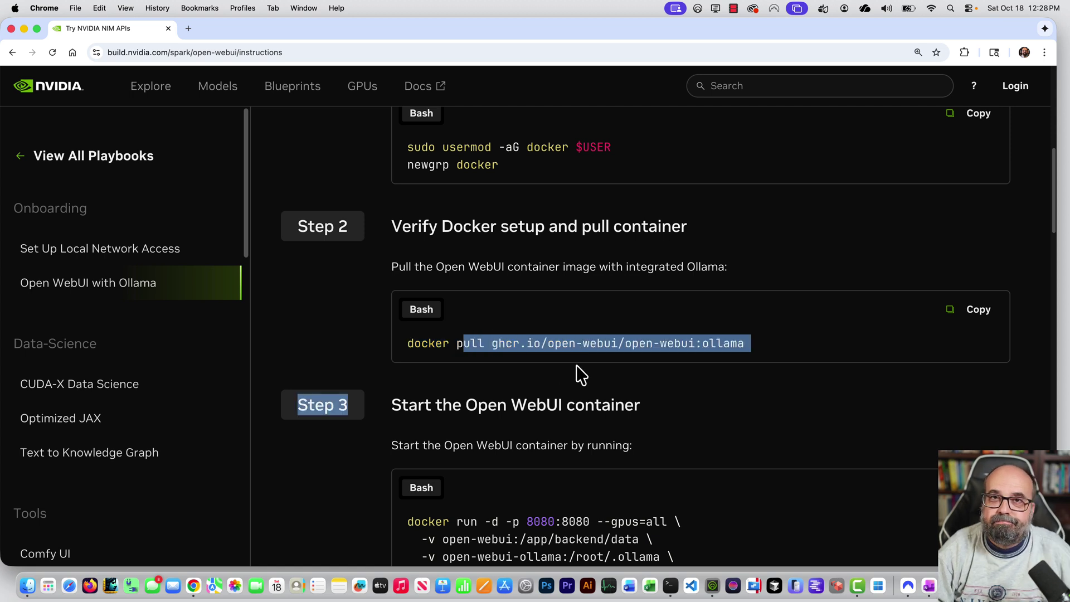
pyautogui.moveTo(746, 343); pyautogui.dragTo(407, 345)
pyautogui.press('super+c')
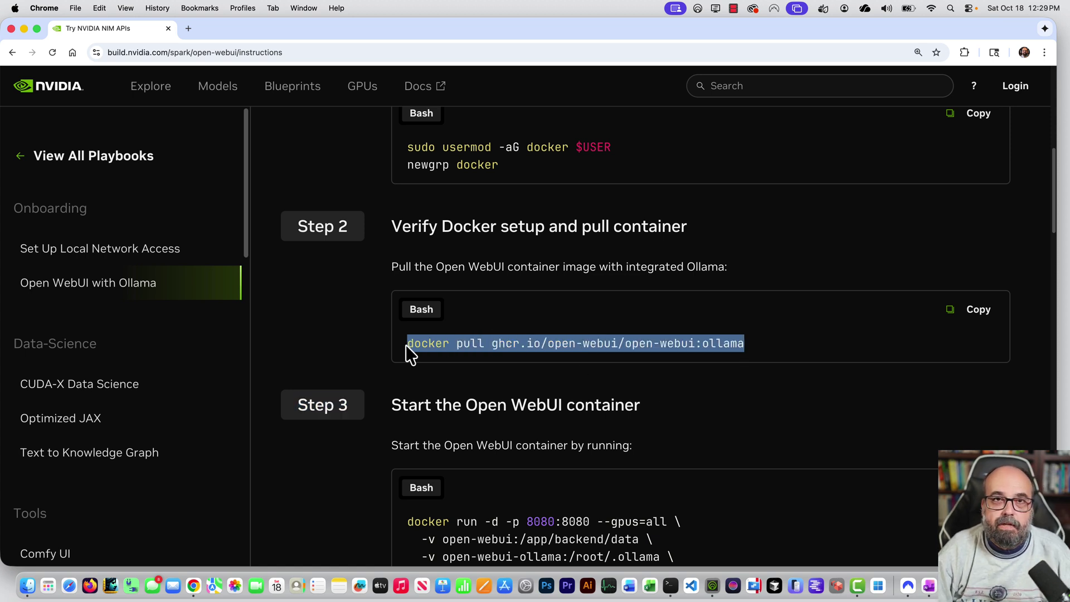
# Paste and run docker pull ghcr.io/open-webui/open-webui:ollama in the Spark SSH session.
pyautogui.click(670, 585)
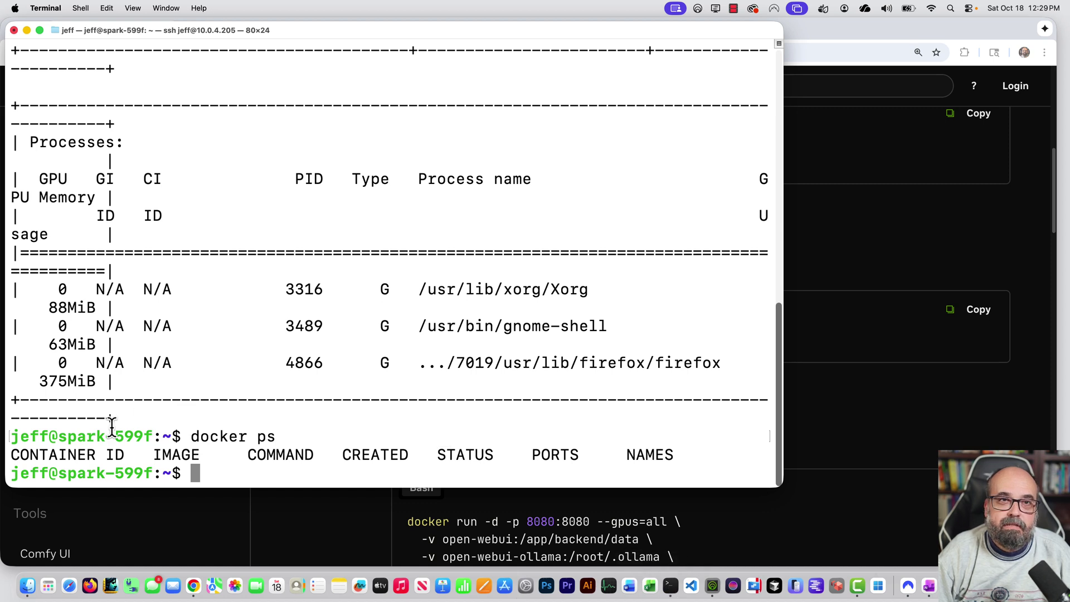
pyautogui.press('super+v')
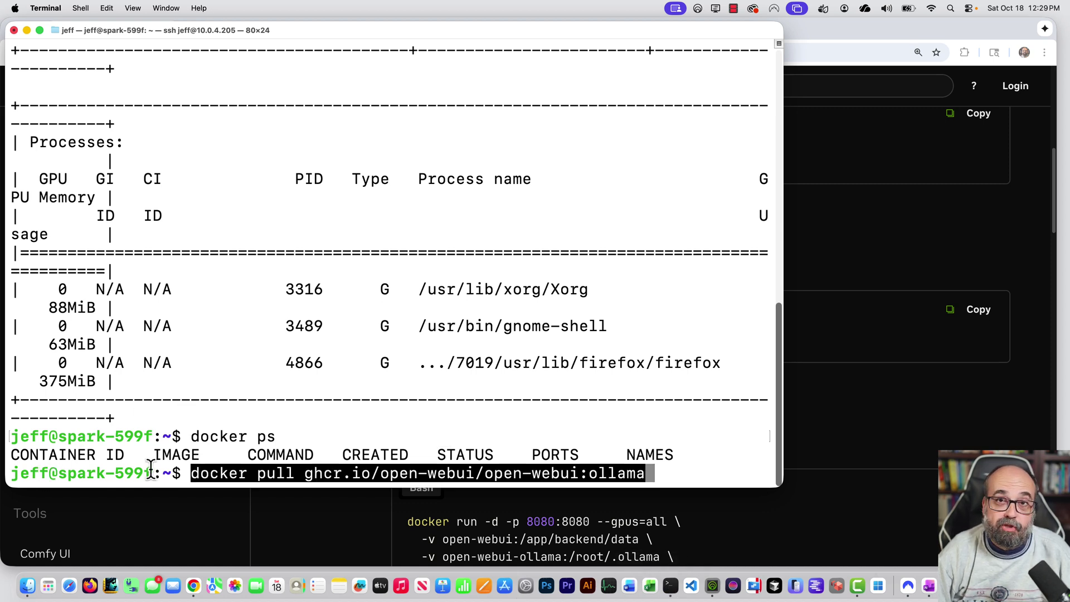
pyautogui.press('Right')
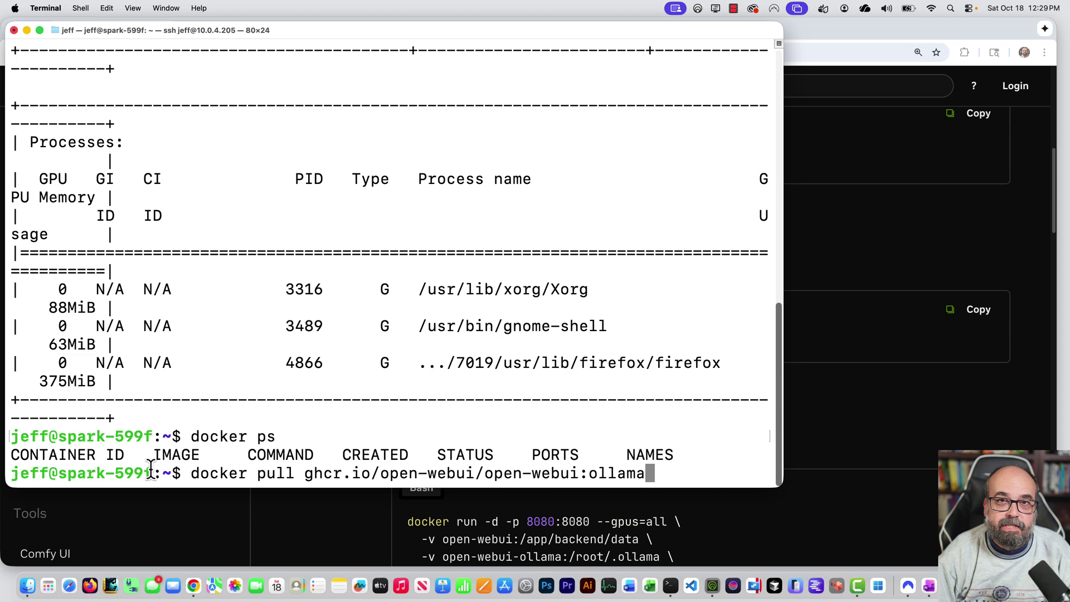
pyautogui.press('Return')
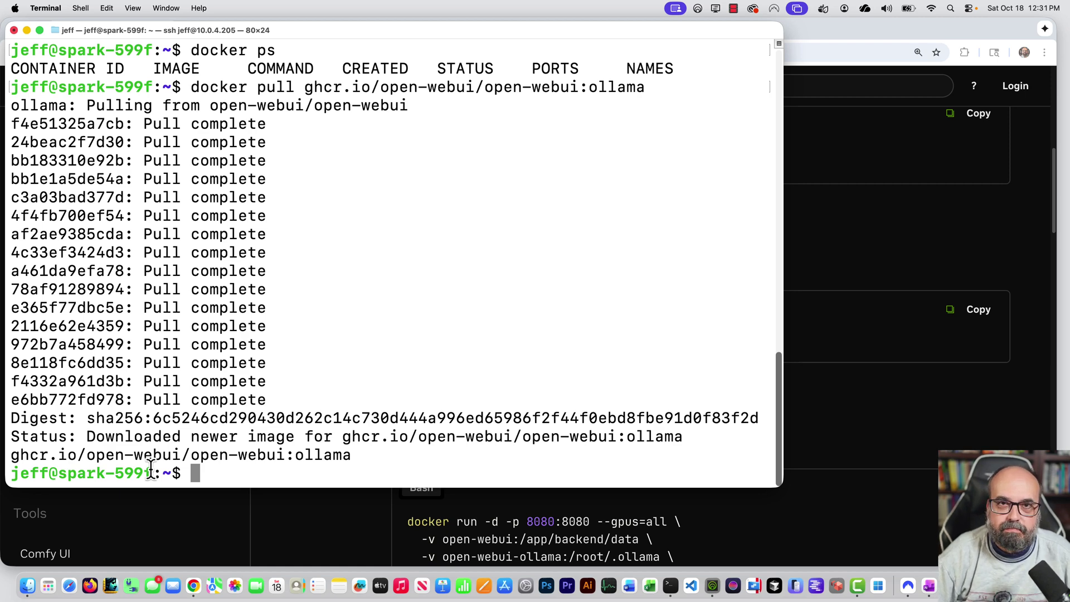
# Select the full four-line Step 3 docker run command for the Open WebUI container.
pyautogui.click(817, 384)
pyautogui.scroll(-1, 690, 408)
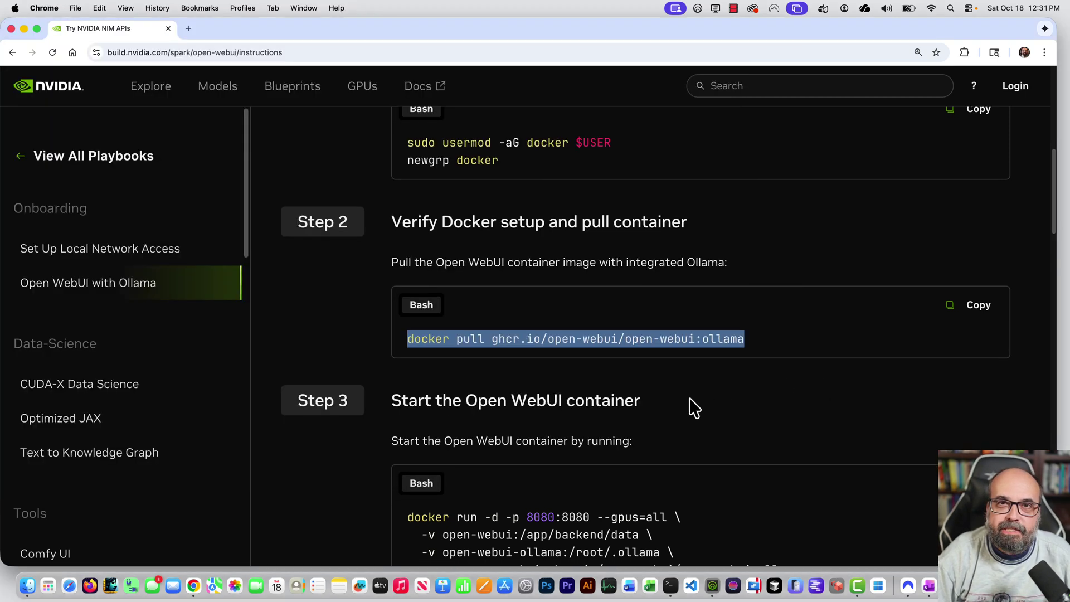
pyautogui.scroll(-2, 694, 407)
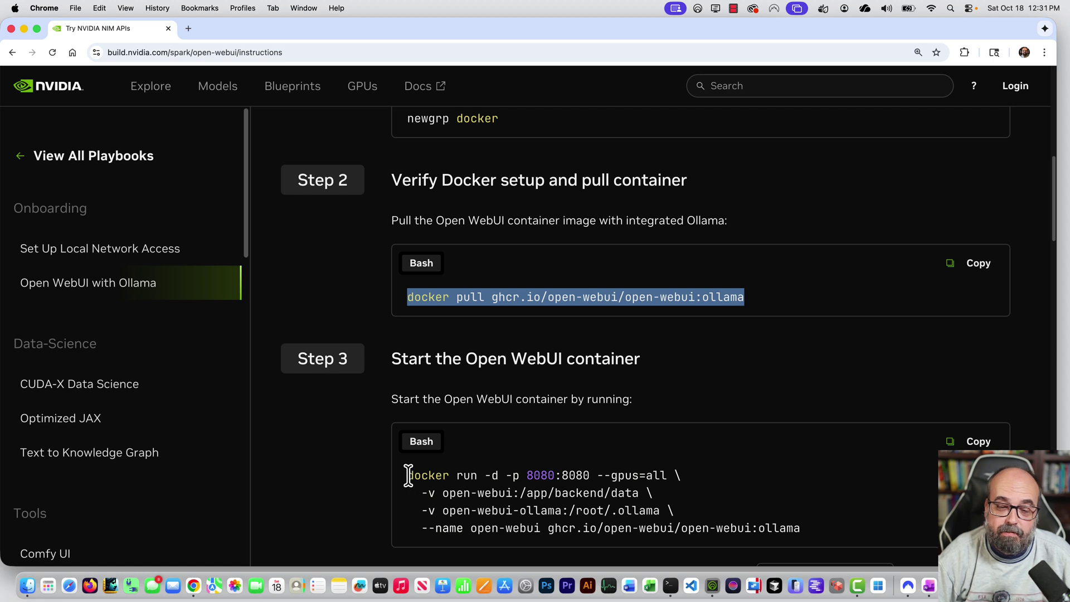
pyautogui.moveTo(408, 475); pyautogui.dragTo(794, 547)
pyautogui.press('super+c')
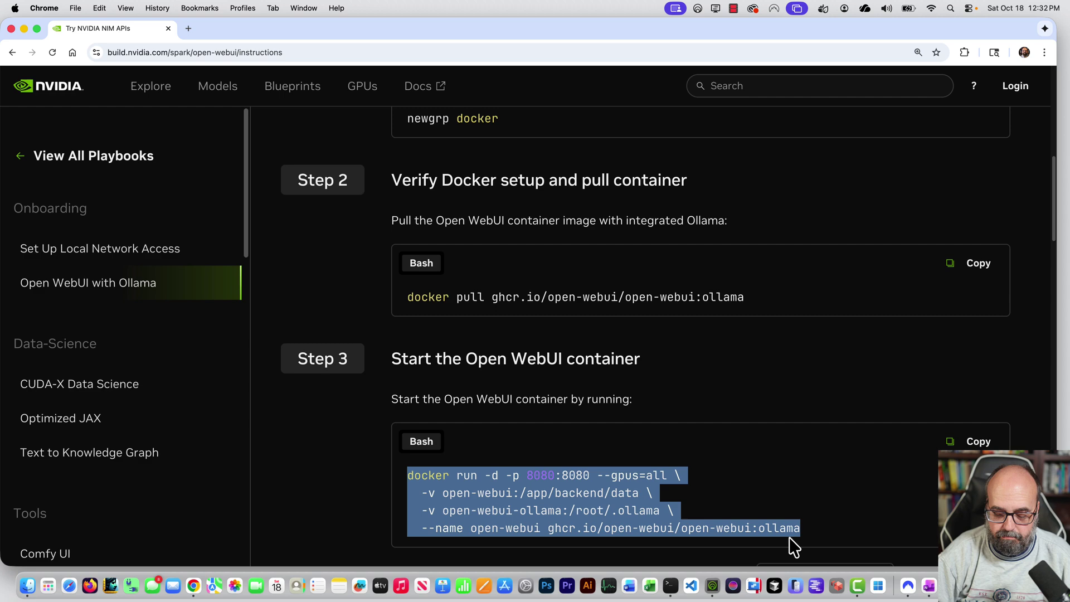
# Paste and run the docker run command to start Open WebUI, then return to Chrome.
pyautogui.press('super+Tab')
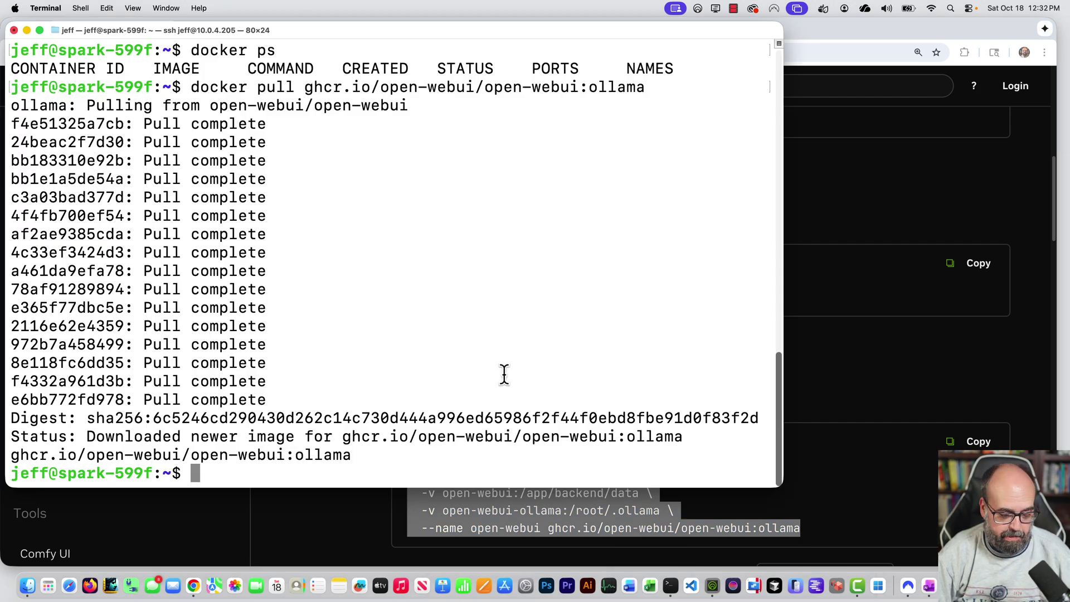
pyautogui.press('super+v')
pyautogui.press('Return')
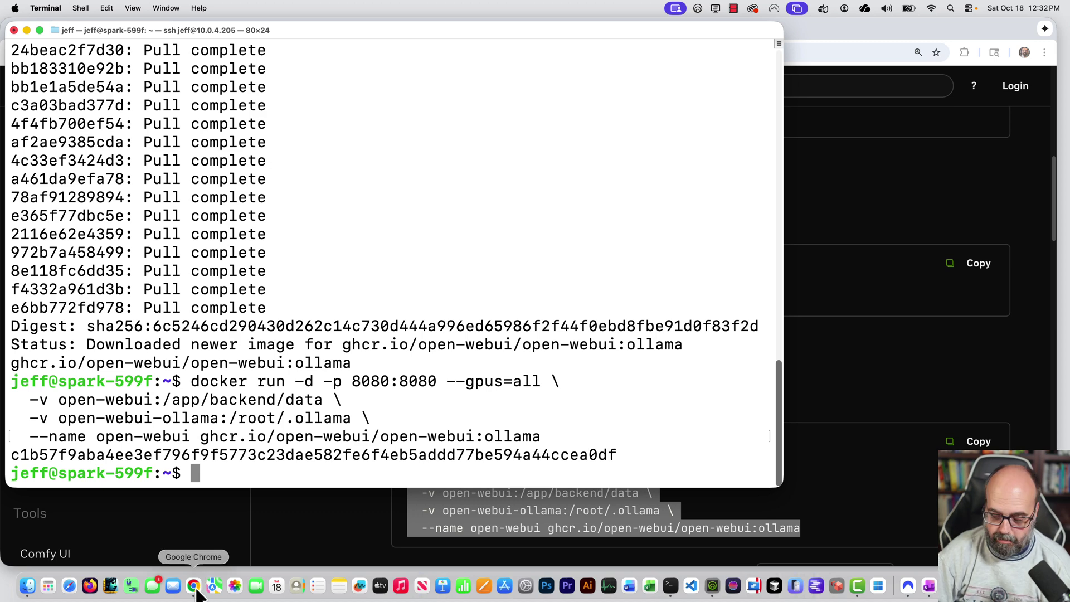
pyautogui.click(197, 591)
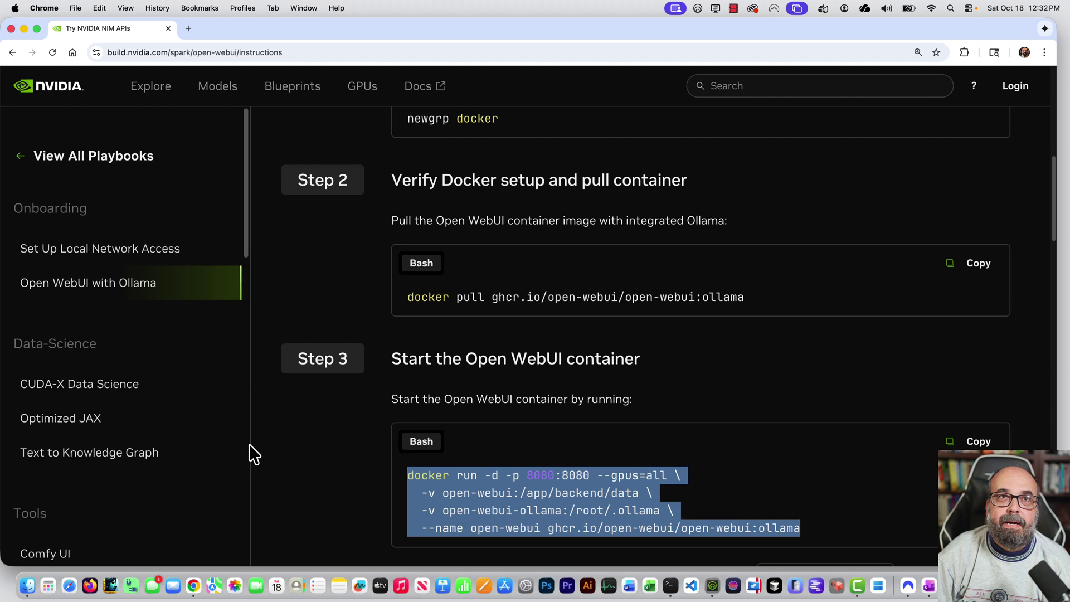
pyautogui.click(188, 33)
pyautogui.write('http://10.0.4.205:8080')
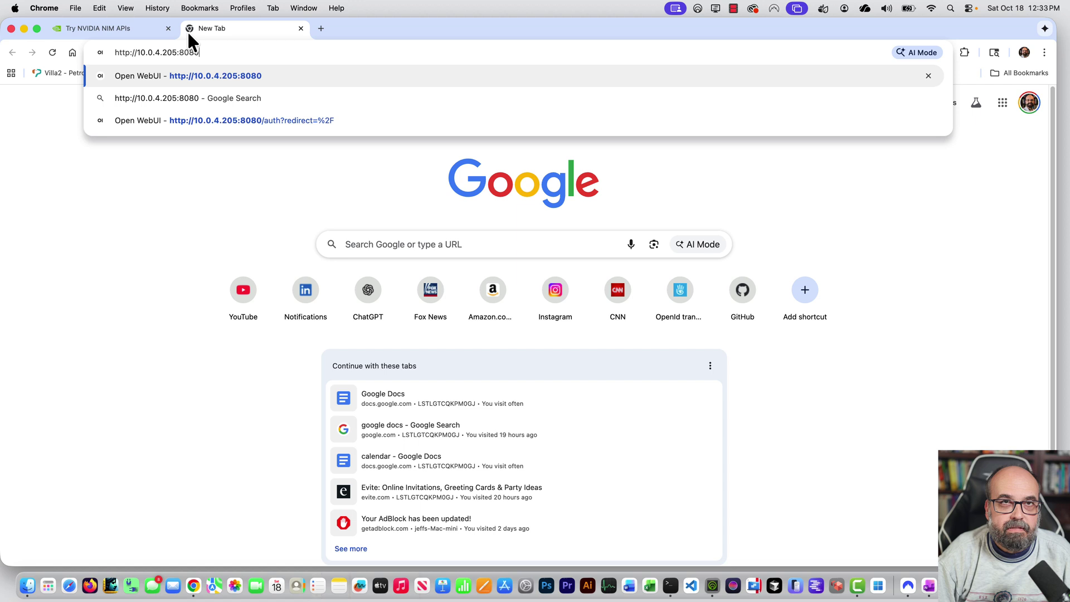
pyautogui.press('Return')
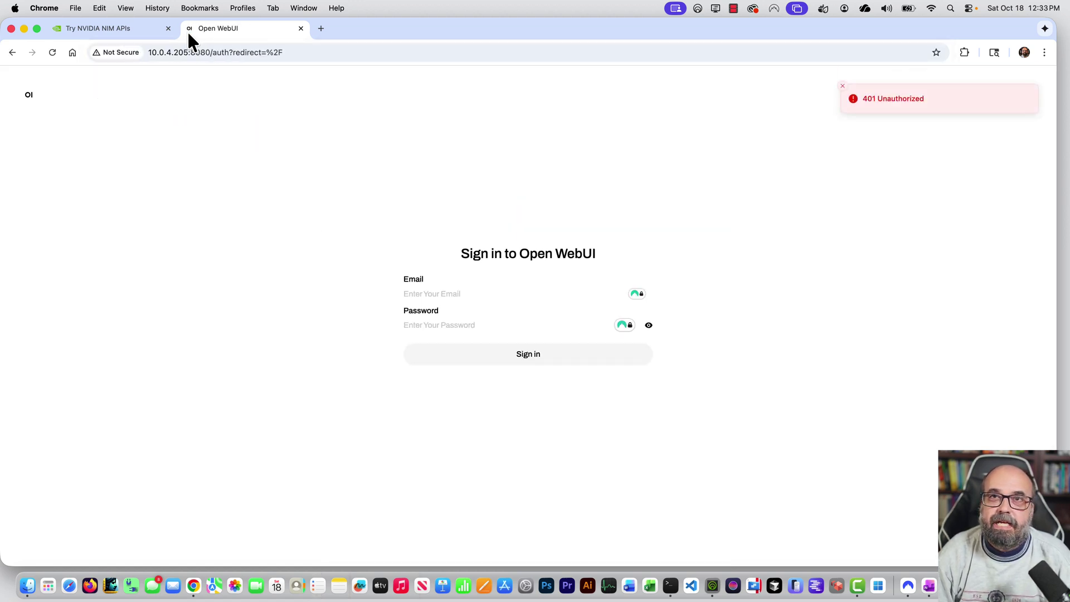
pyautogui.click(440, 293)
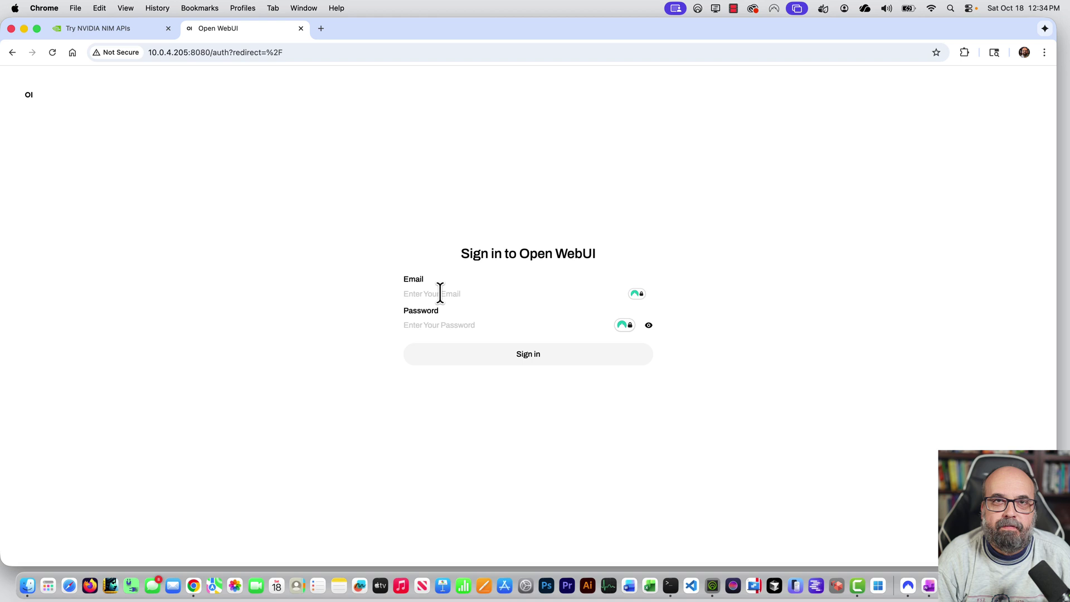
pyautogui.write('jeff')
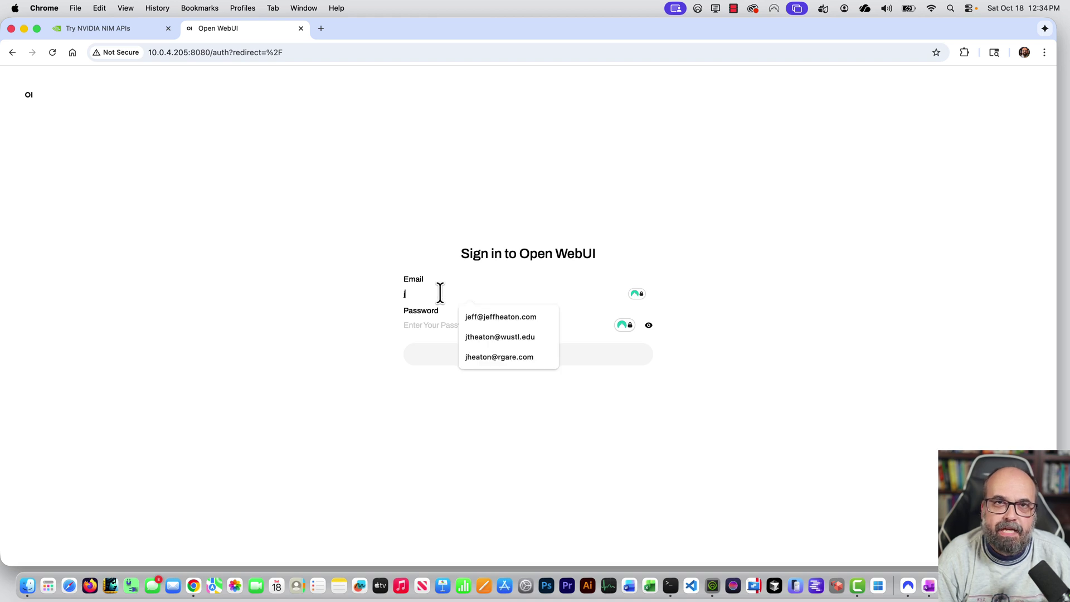
pyautogui.write('@')
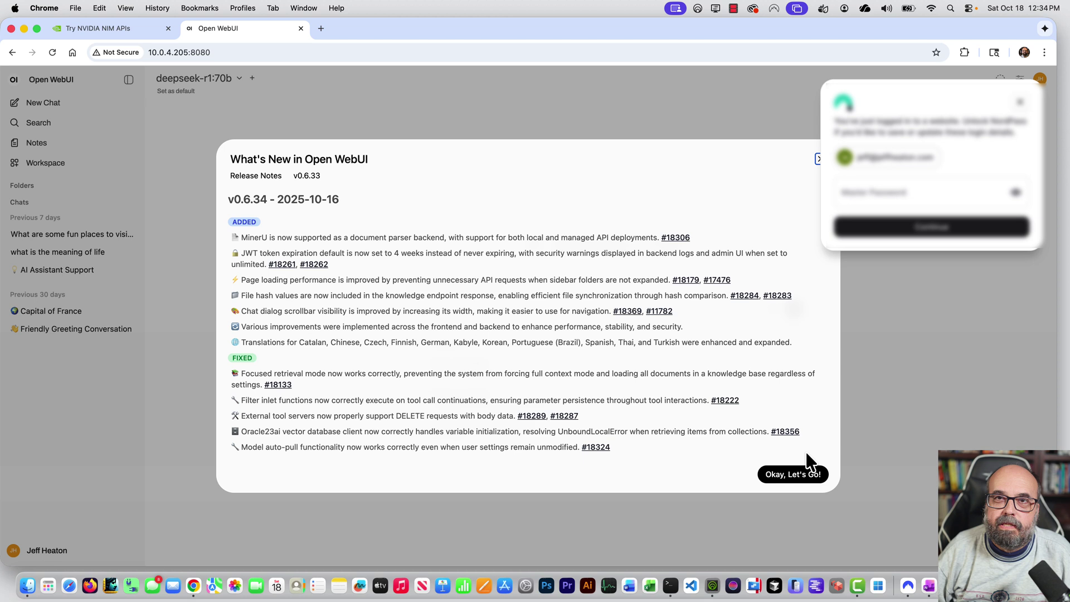
# Dismiss the What's New notes and check the model list, keeping deepseek-r1:70b.
pyautogui.click(790, 479)
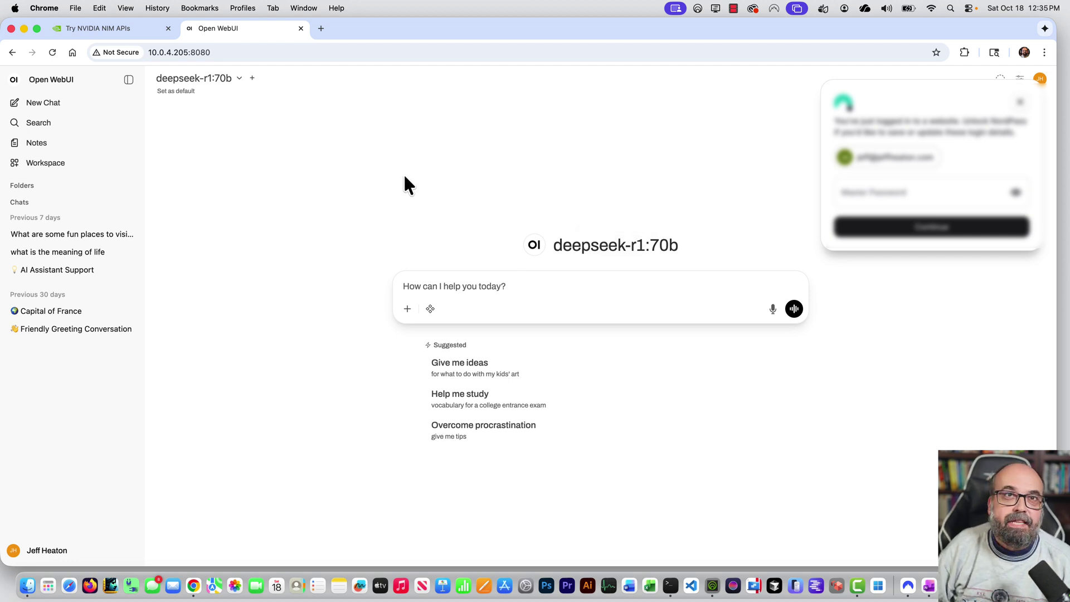
pyautogui.click(242, 84)
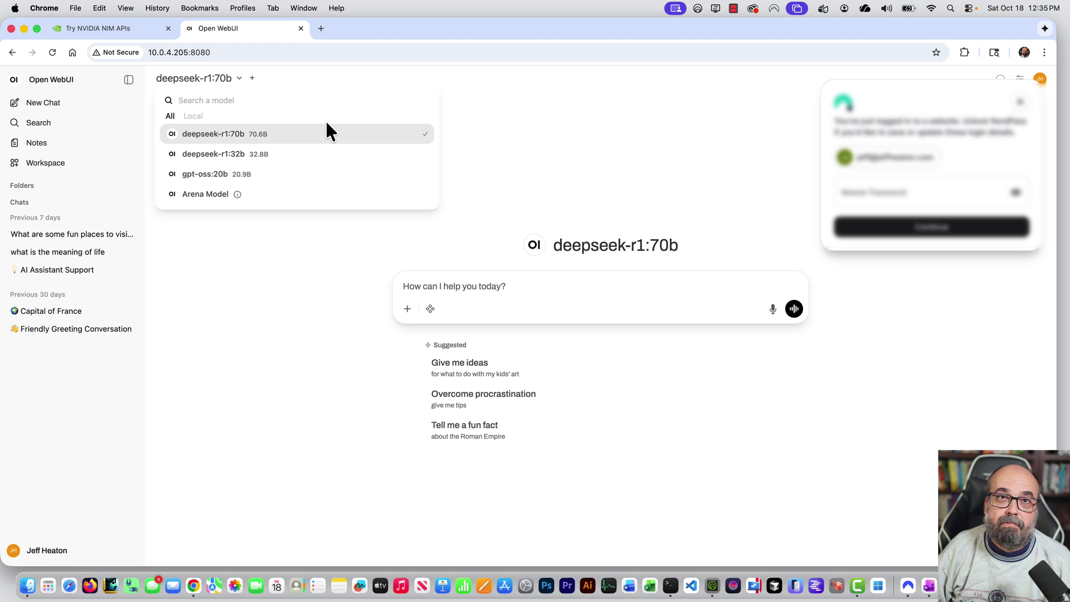
pyautogui.click(463, 290)
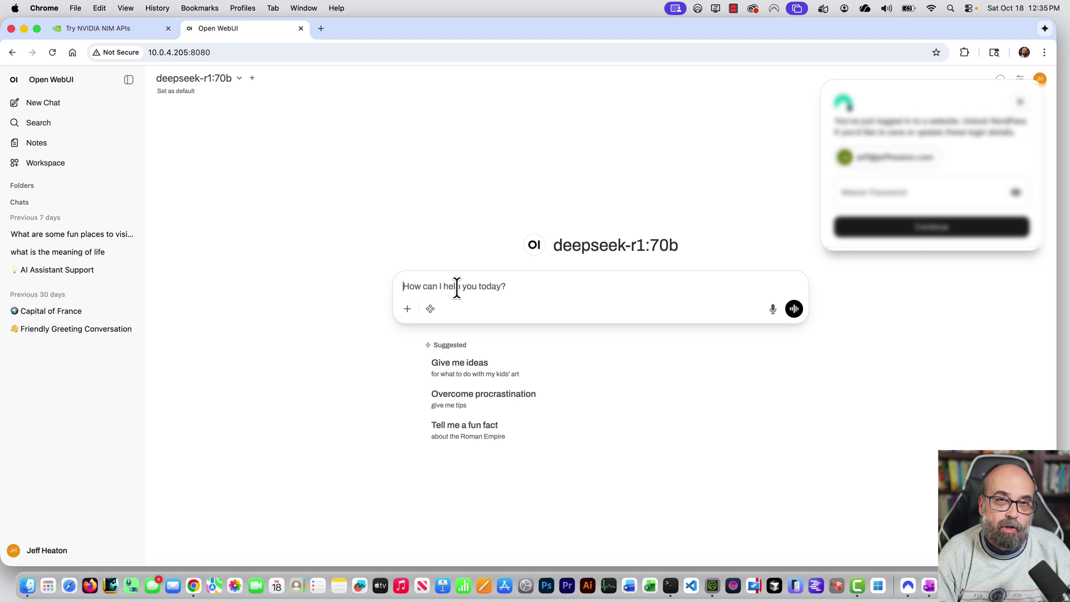
# Send 'What is the capital of france?' to deepseek-r1:70b in the chat.
pyautogui.write('What is the capital of france?')
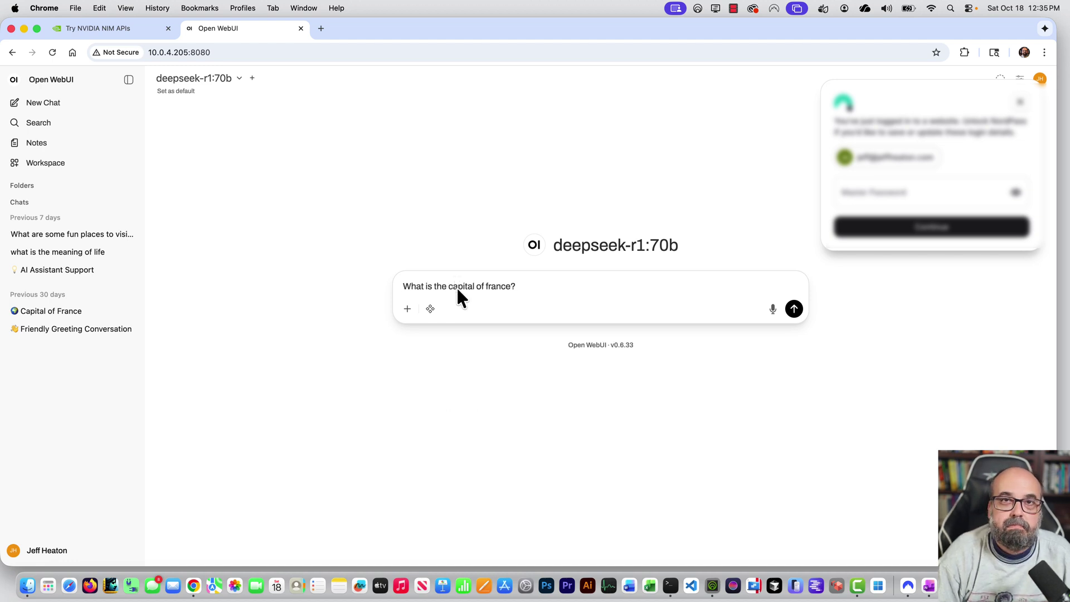
pyautogui.press('Return')
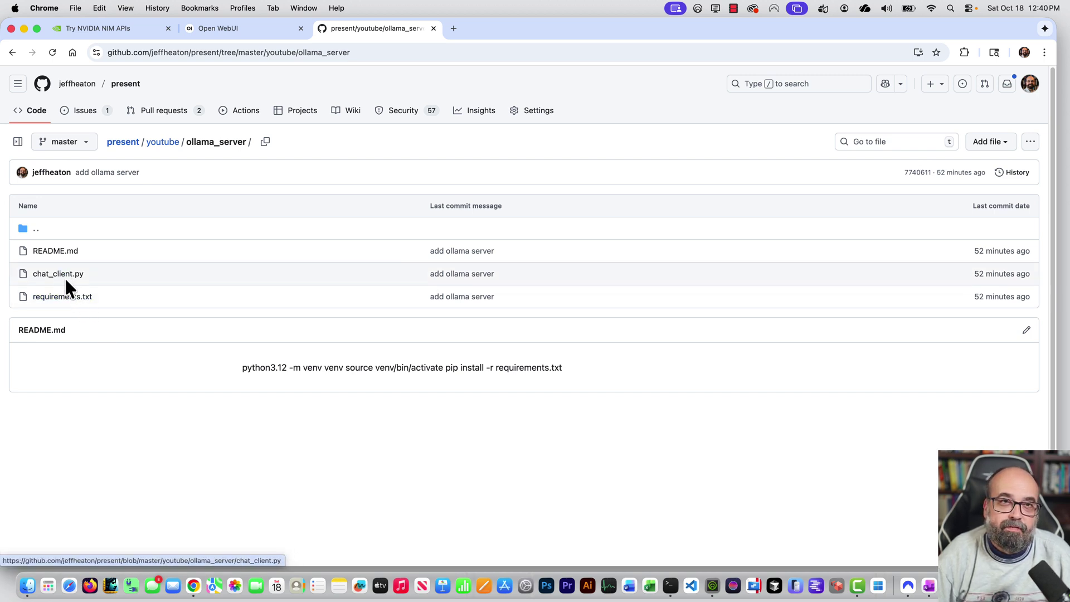
# Open a new local terminal with enlarged text and move into ~/projects/present/youtube/ollama_server.
pyautogui.press('super+Tab')
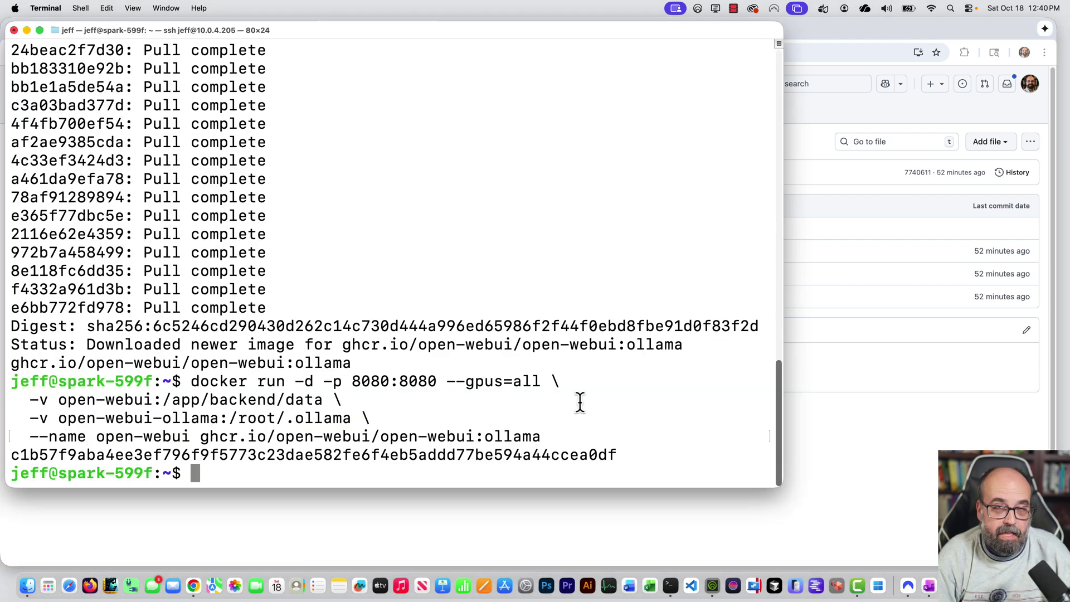
pyautogui.press('super+n')
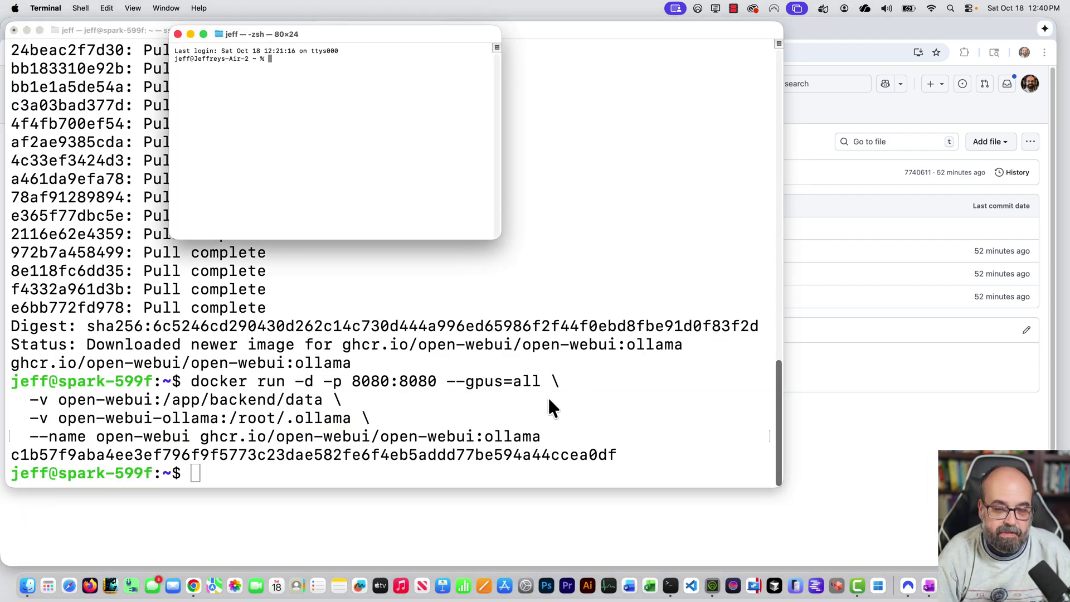
pyautogui.press('super+plus')
pyautogui.press('super+plus')
pyautogui.press('super+plus')
pyautogui.press('super+plus')
pyautogui.press('super+plus')
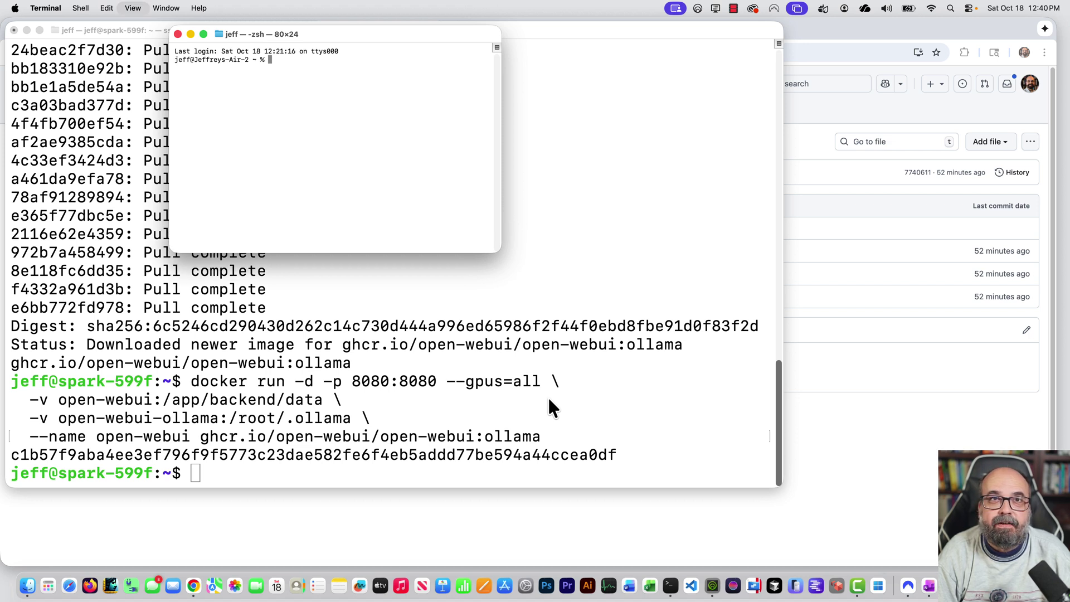
pyautogui.press('super+plus')
pyautogui.press('super+plus')
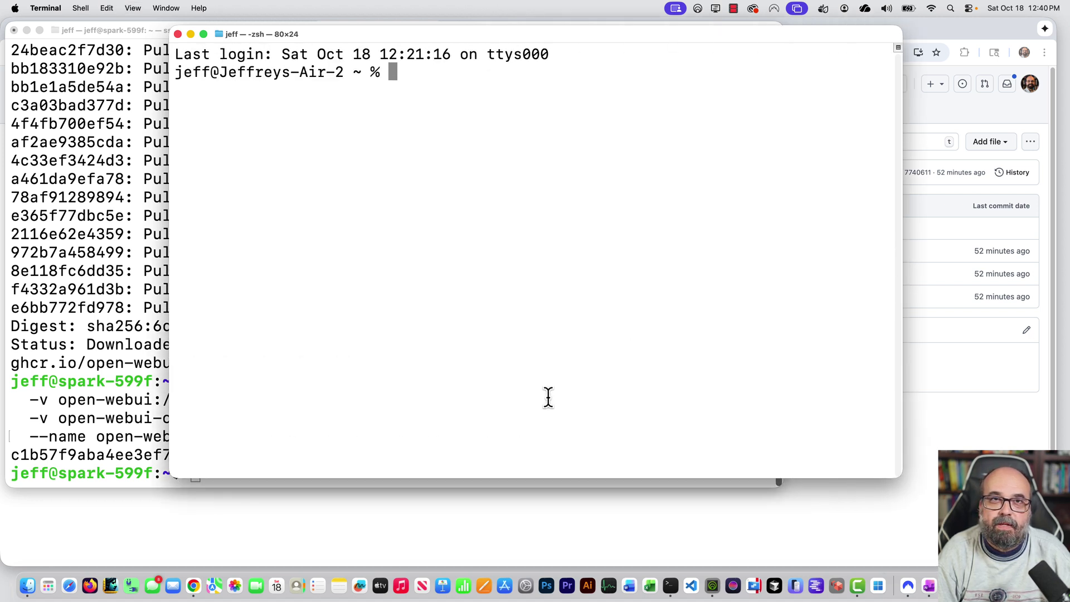
pyautogui.press('super+plus')
pyautogui.write('cd ~/projects/present/youtube/ollama_server')
pyautogui.press('Return')
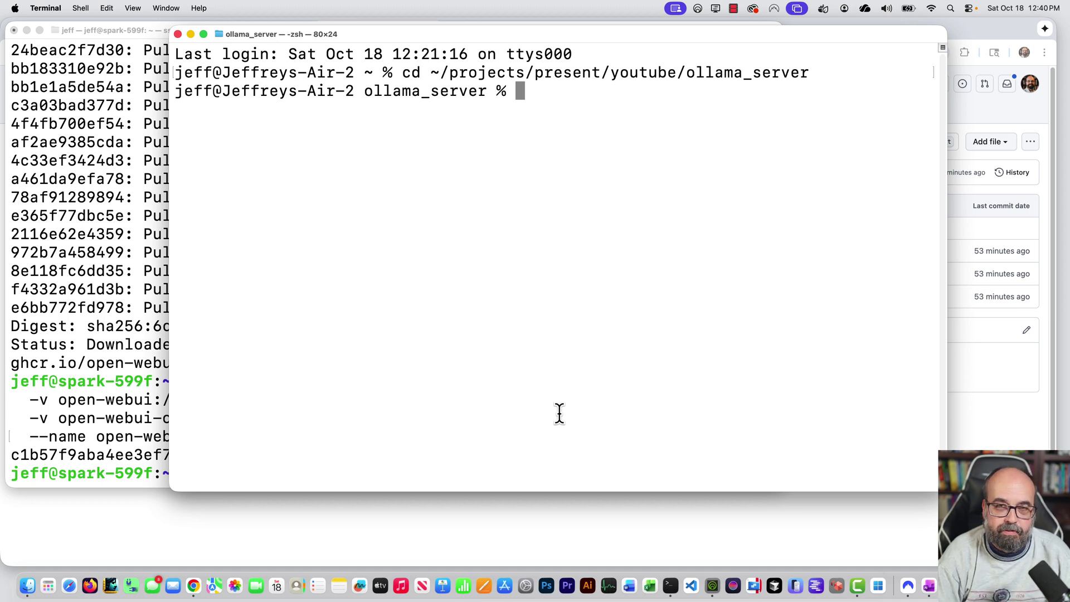
# List the folder, delete the old venv with rm -R ./venv, and print README.md.
pyautogui.write('ls')
pyautogui.press('Return')
pyautogui.write('rm -')
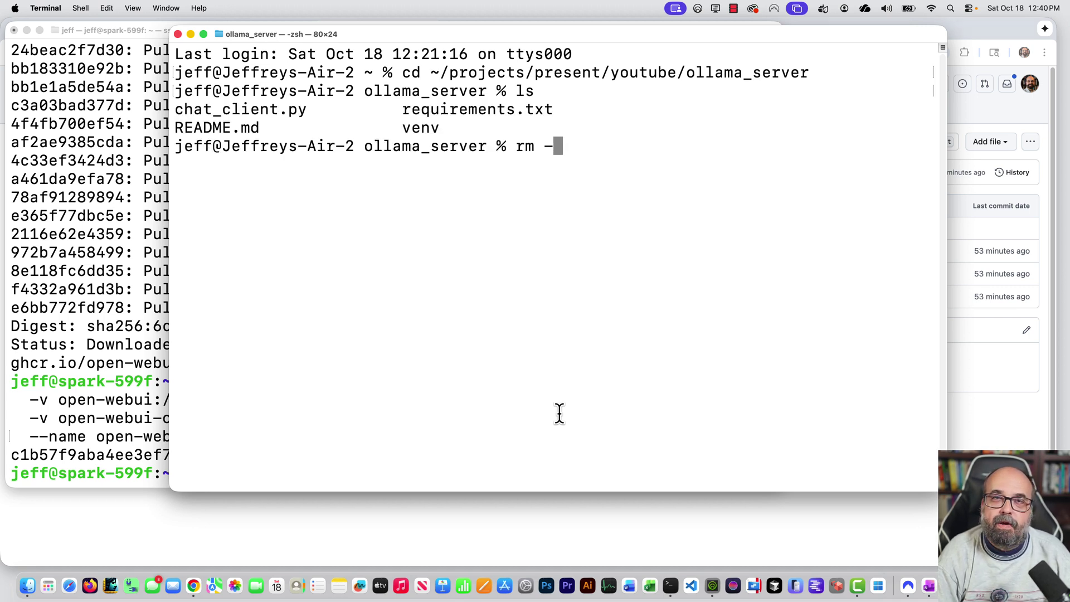
pyautogui.write('R ')
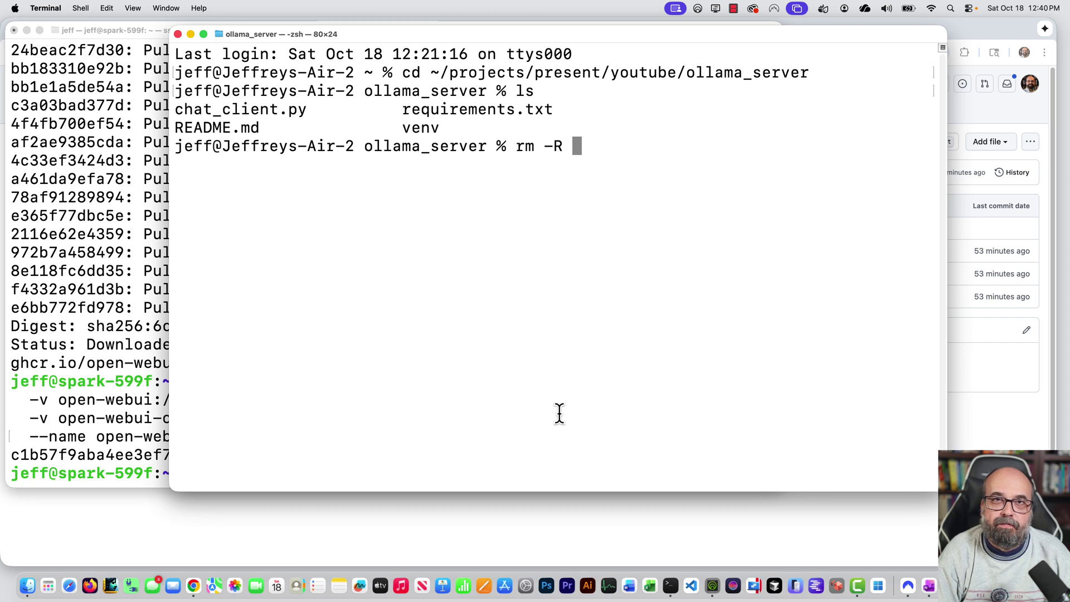
pyautogui.write('./')
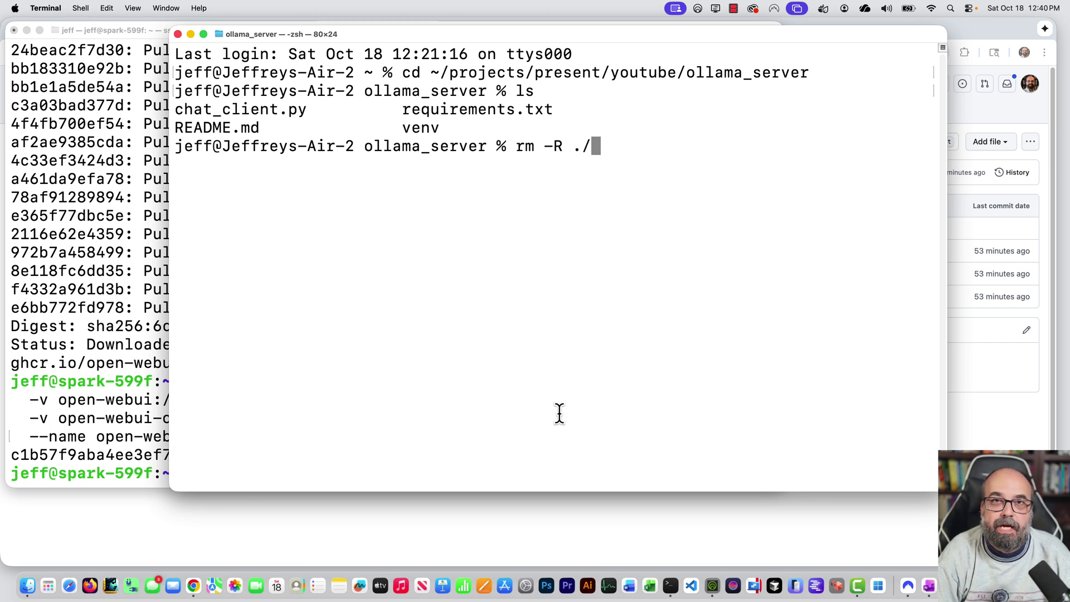
pyautogui.write('venv')
pyautogui.press('Return')
pyautogui.write('ls')
pyautogui.press('Return')
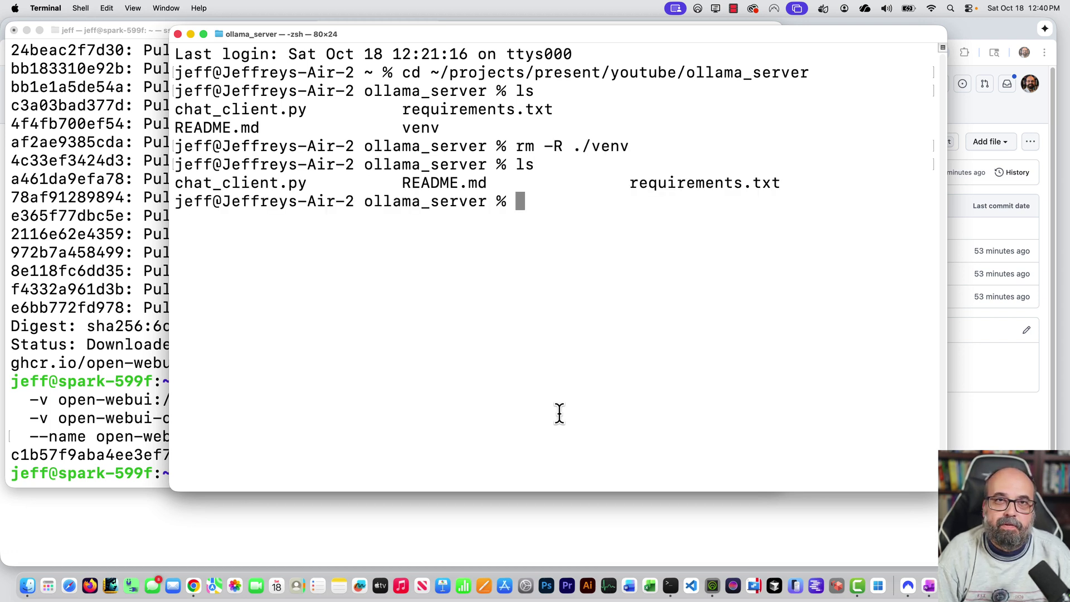
pyautogui.write('cat RE')
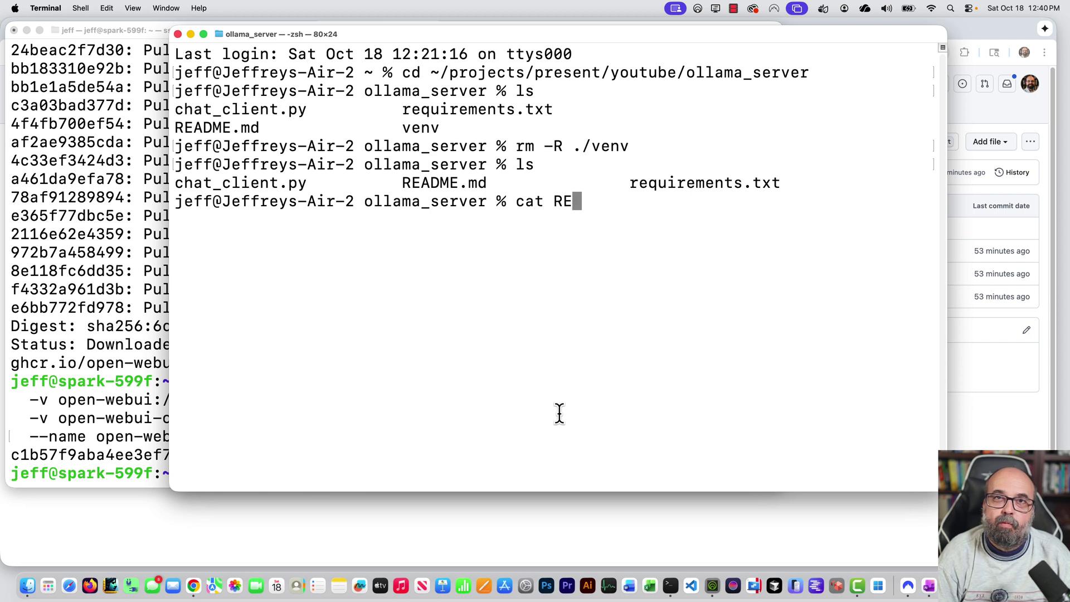
pyautogui.press('Tab')
pyautogui.press('Return')
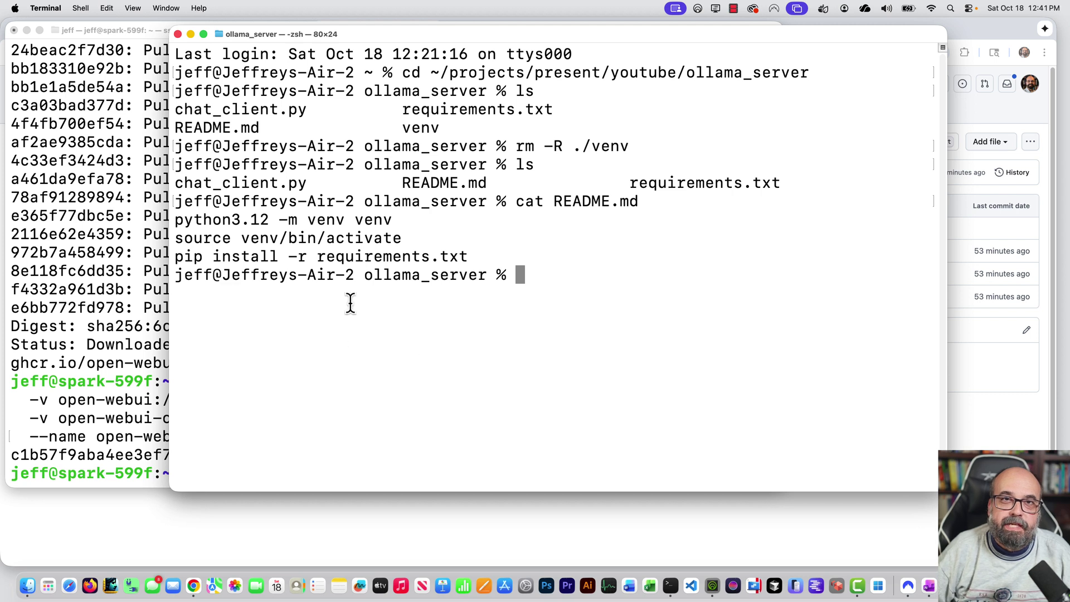
# Create a new Python 3.12 venv and activate it using the README's commands.
pyautogui.moveTo(391, 217); pyautogui.dragTo(175, 218)
pyautogui.press('super+c')
pyautogui.press('super+v')
pyautogui.press('Return')
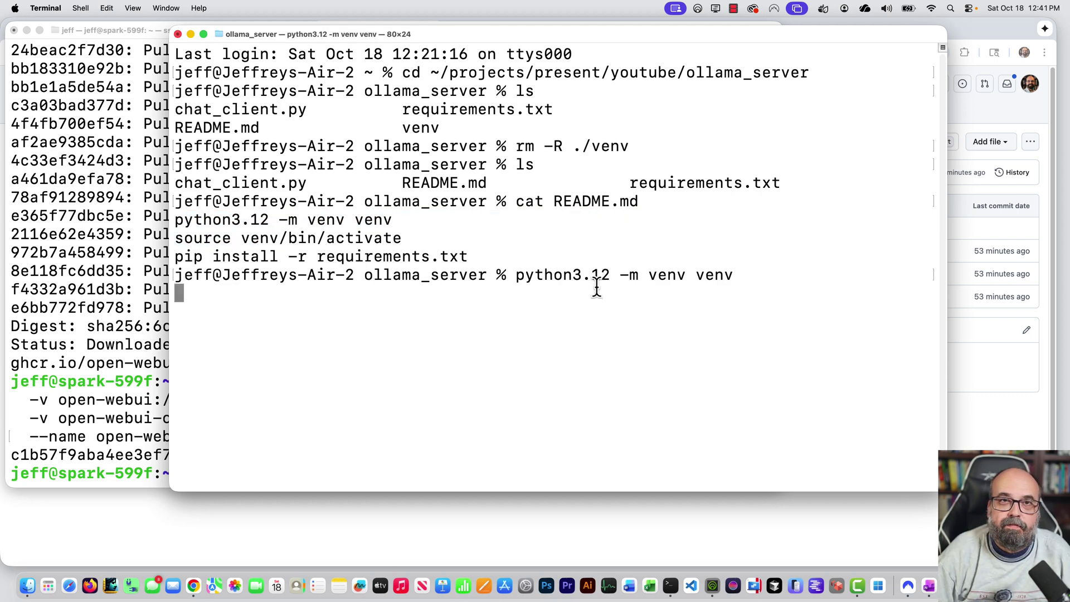
pyautogui.moveTo(402, 239); pyautogui.dragTo(167, 233)
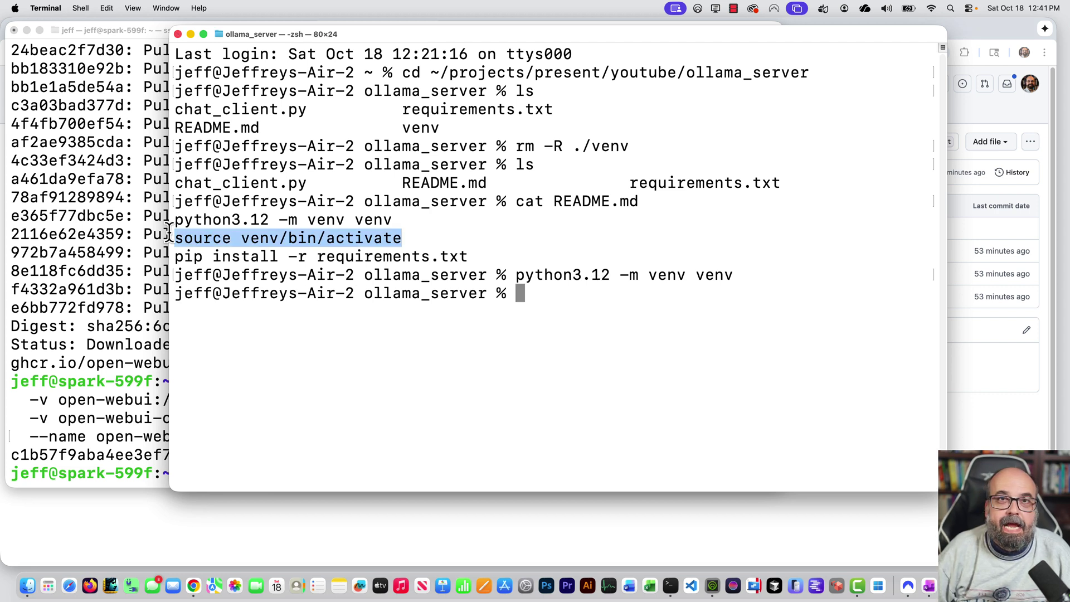
pyautogui.click(615, 341)
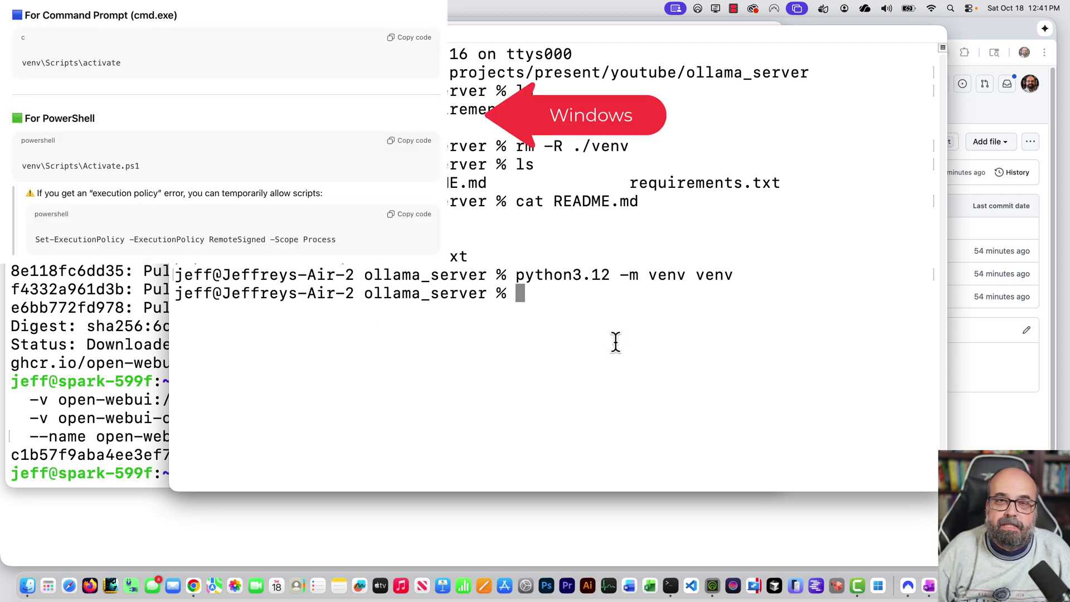
pyautogui.press('super+v')
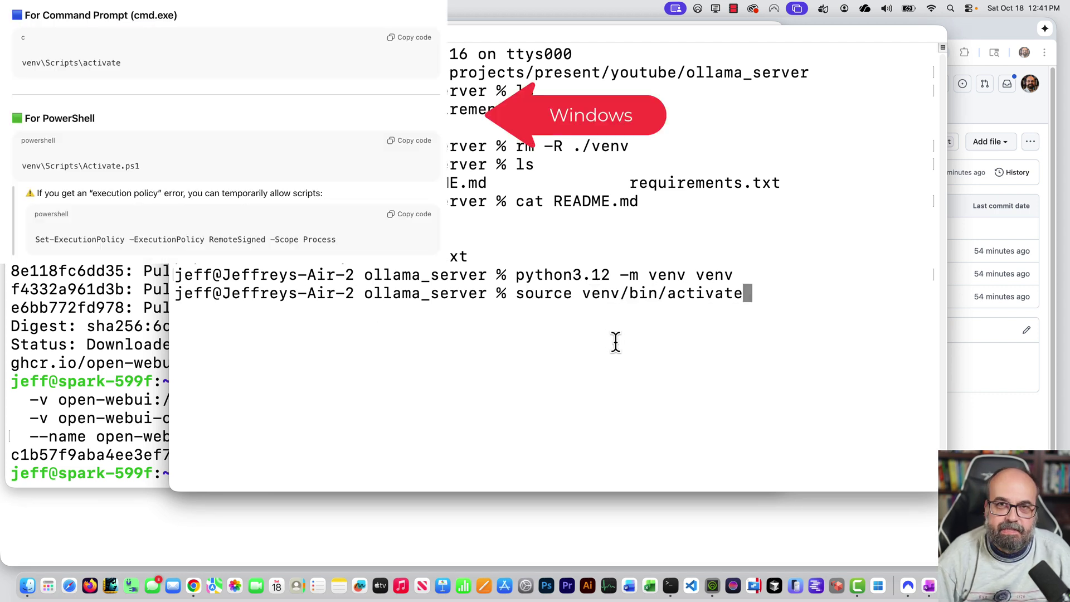
pyautogui.press('Return')
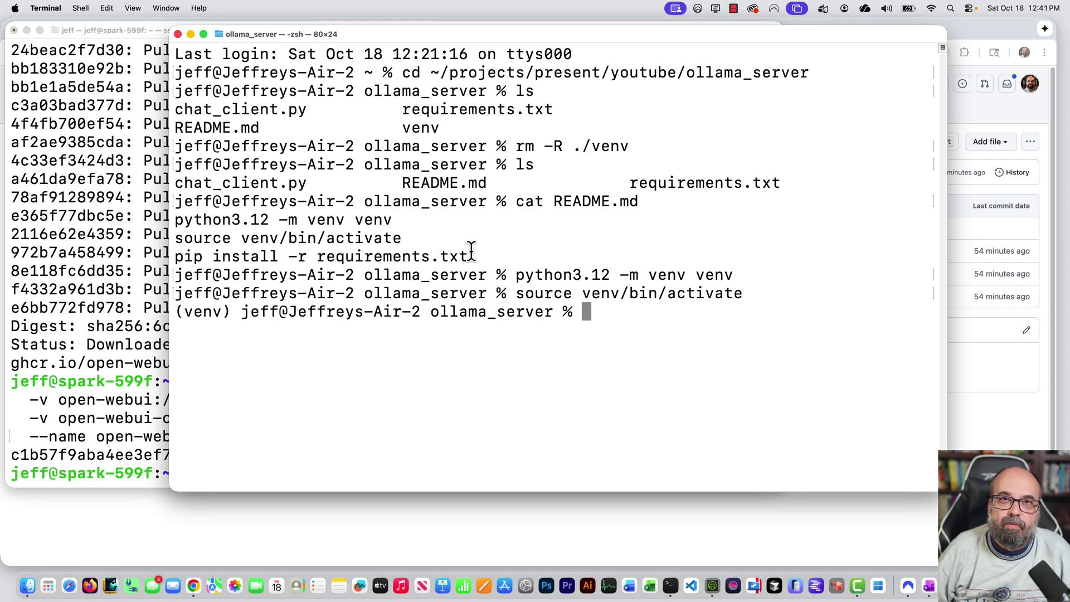
# Install the packages from requirements.txt, including openai, and list the folder to confirm venv exists.
pyautogui.moveTo(471, 255); pyautogui.dragTo(148, 255)
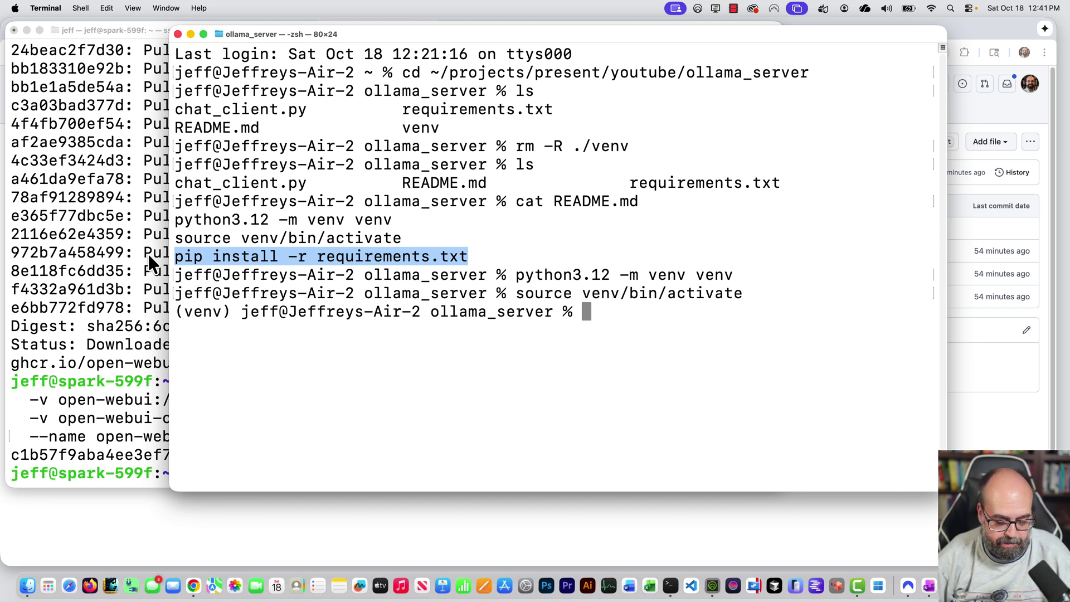
pyautogui.press('super+v')
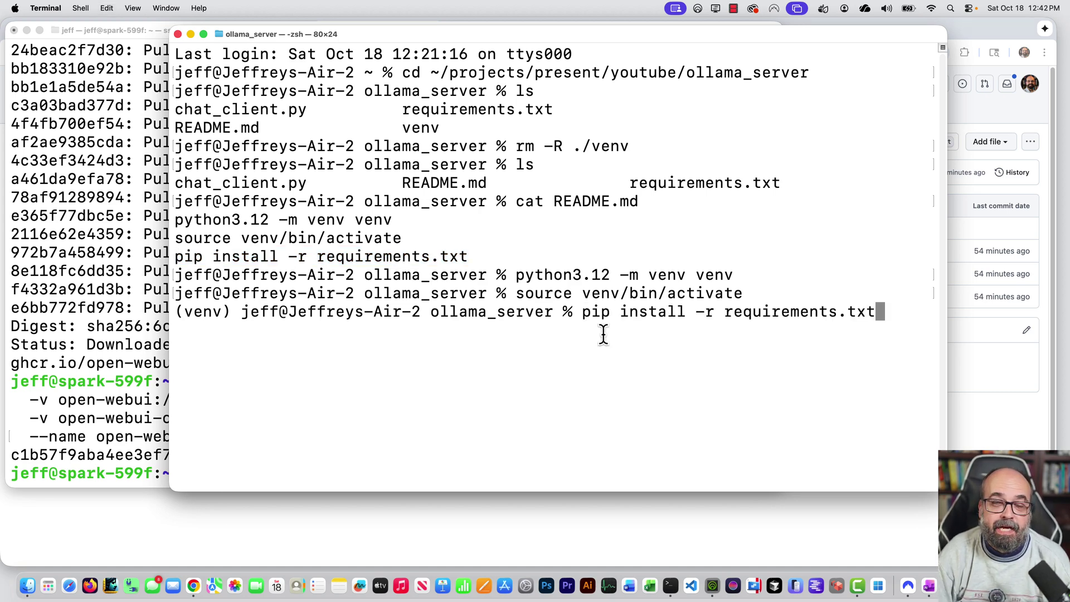
pyautogui.press('Return')
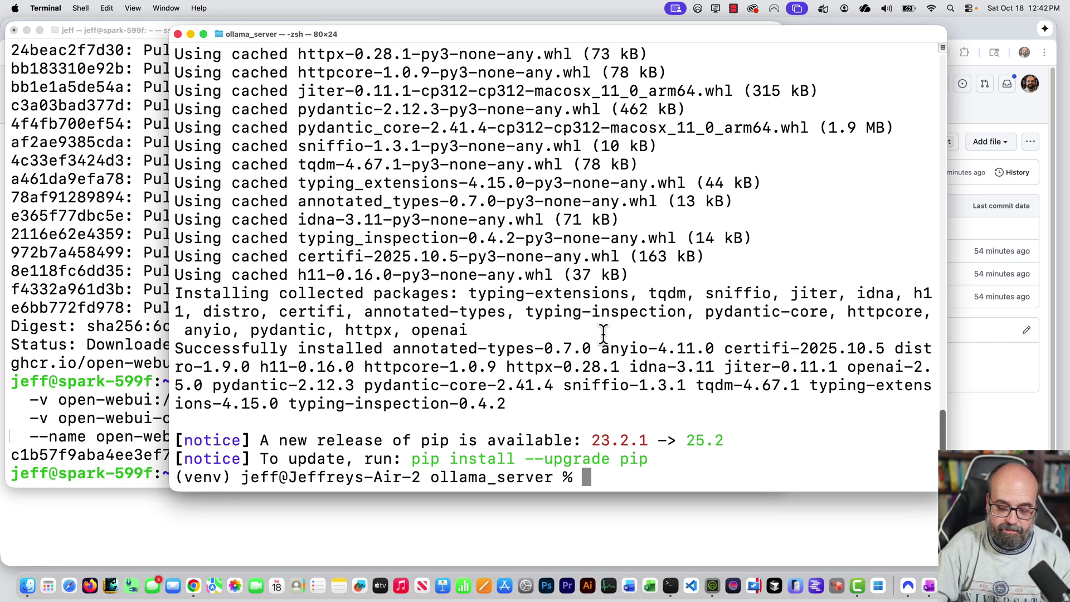
pyautogui.write('ls')
pyautogui.press('Return')
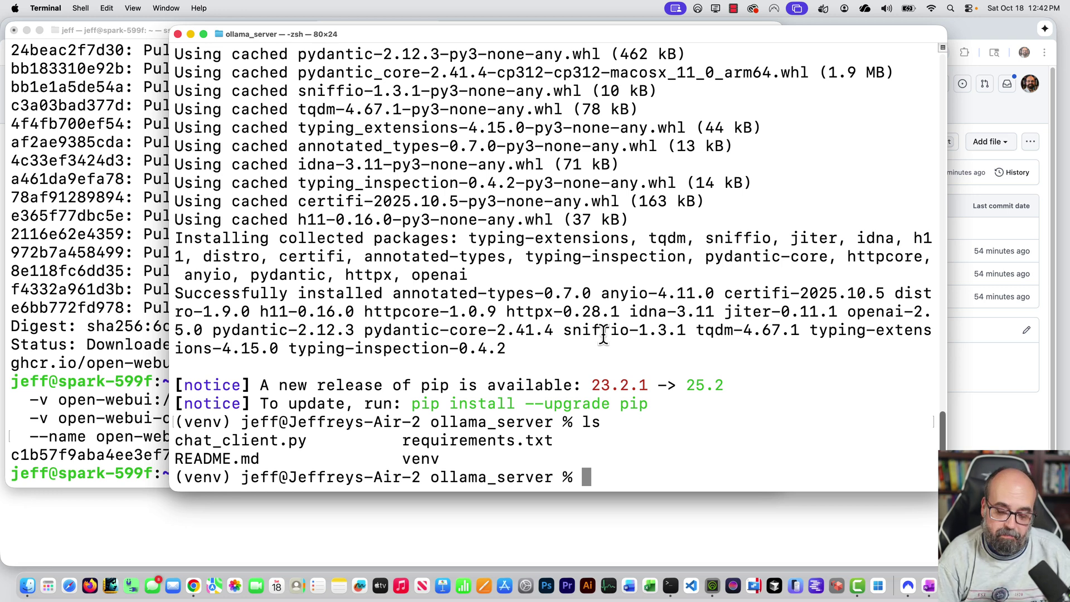
pyautogui.write('p')
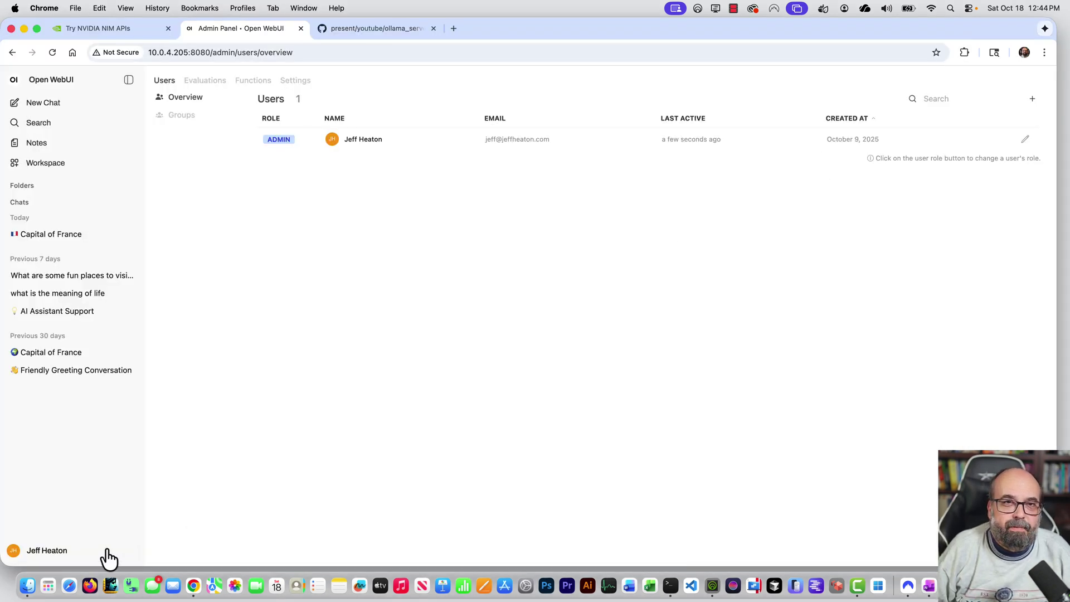
# Show the API keys under Open WebUI Account settings, then run chat_client.py to get 'Paris'.
pyautogui.click(48, 553)
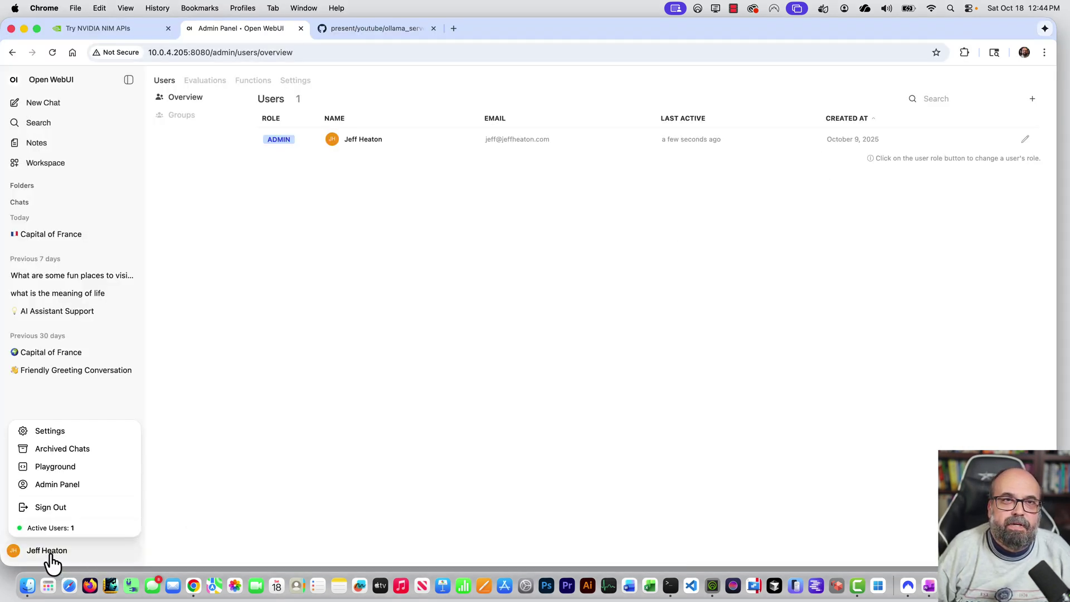
pyautogui.click(47, 436)
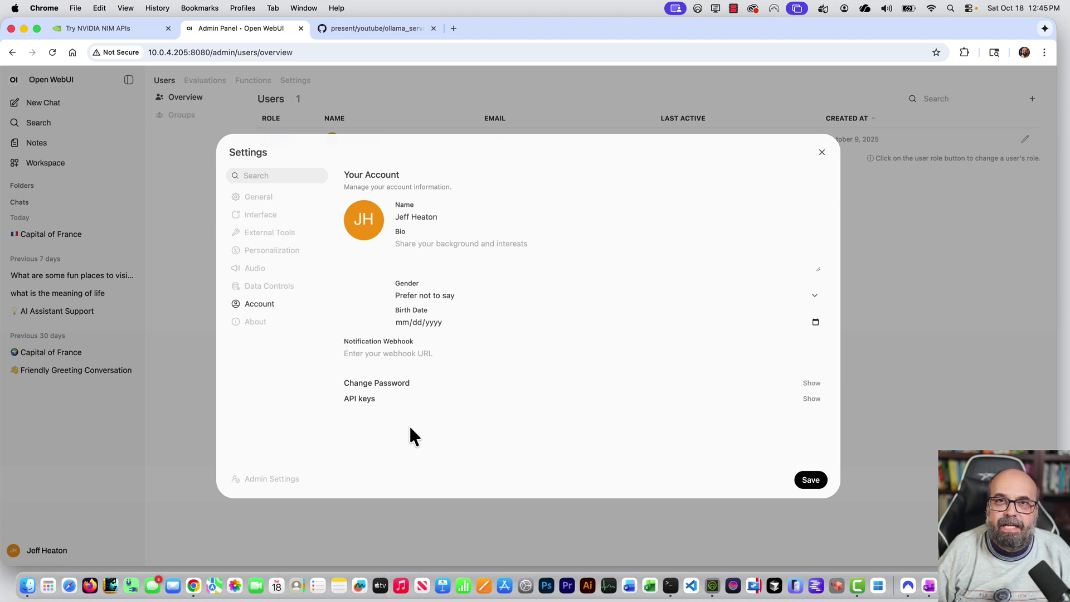
pyautogui.click(811, 399)
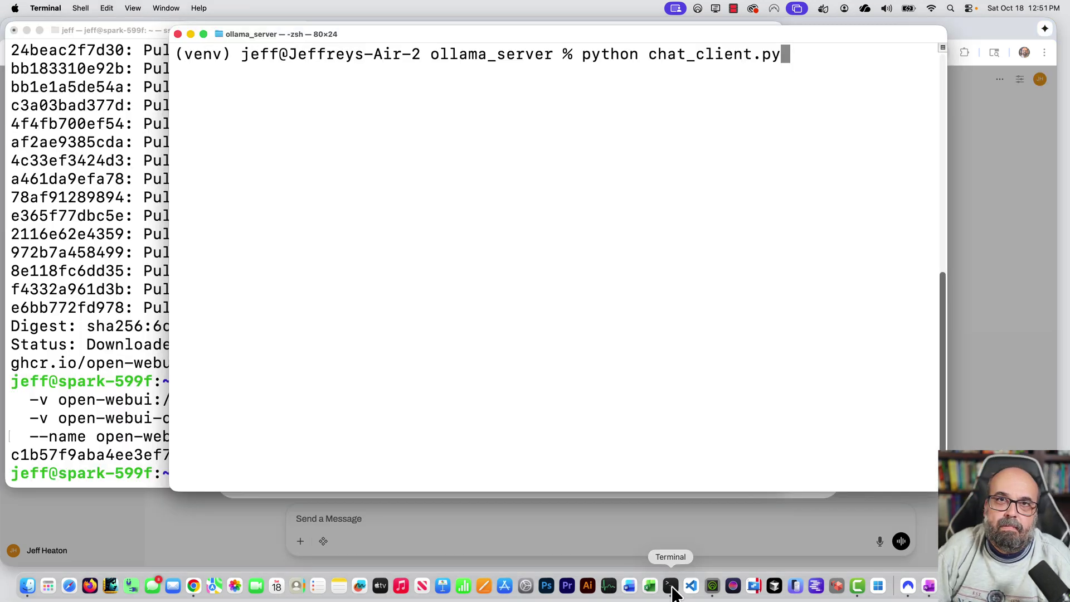
pyautogui.press('Return')
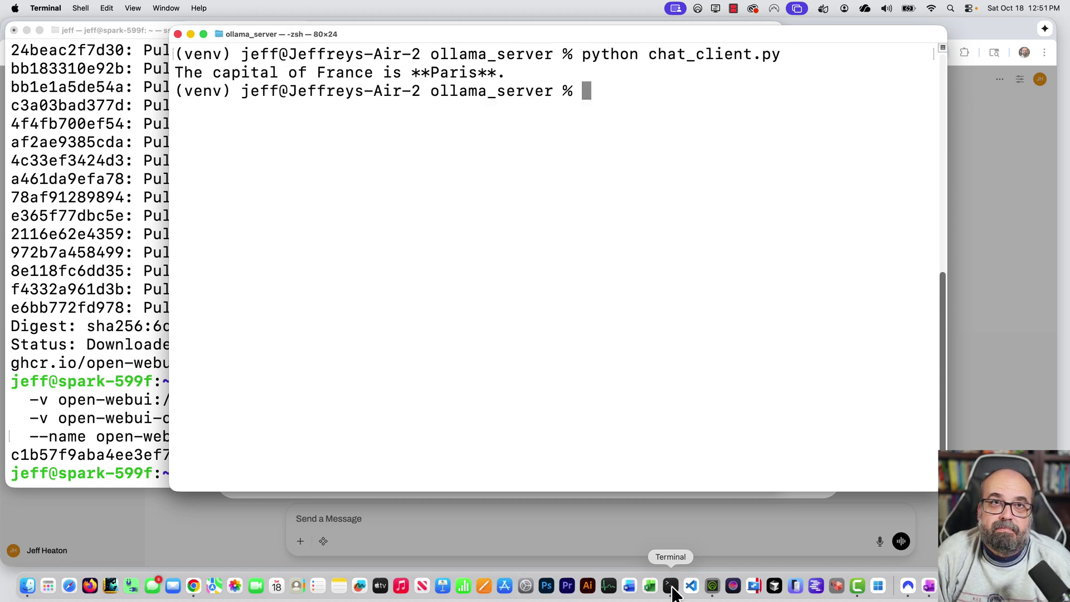
# Bring up chat_client.py on GitHub, which targets 10.0.4.205:8080 with model gpt-oss:20b.
pyautogui.click(193, 585)
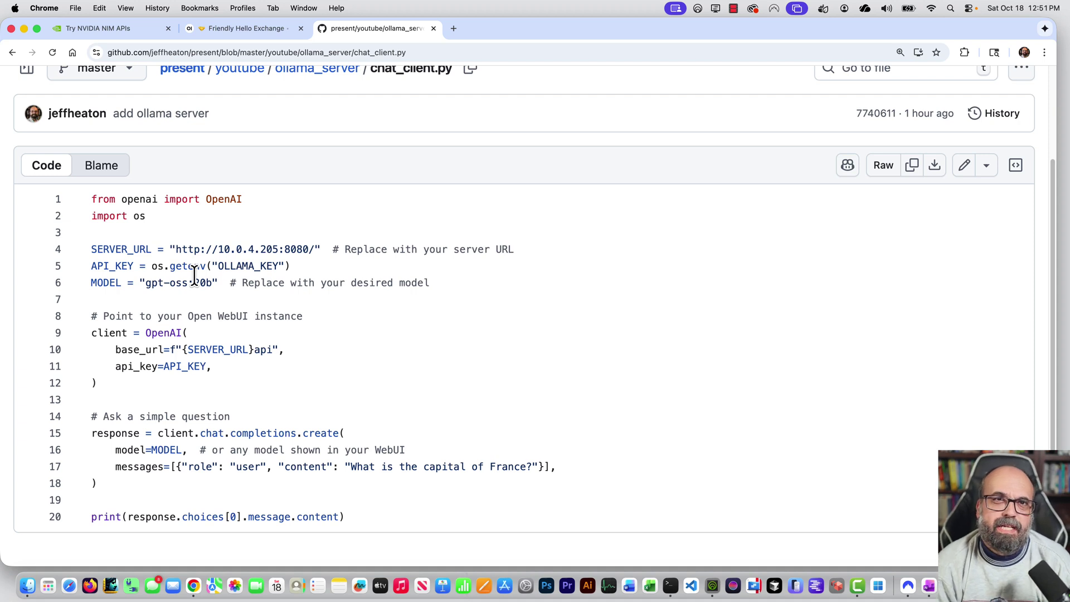